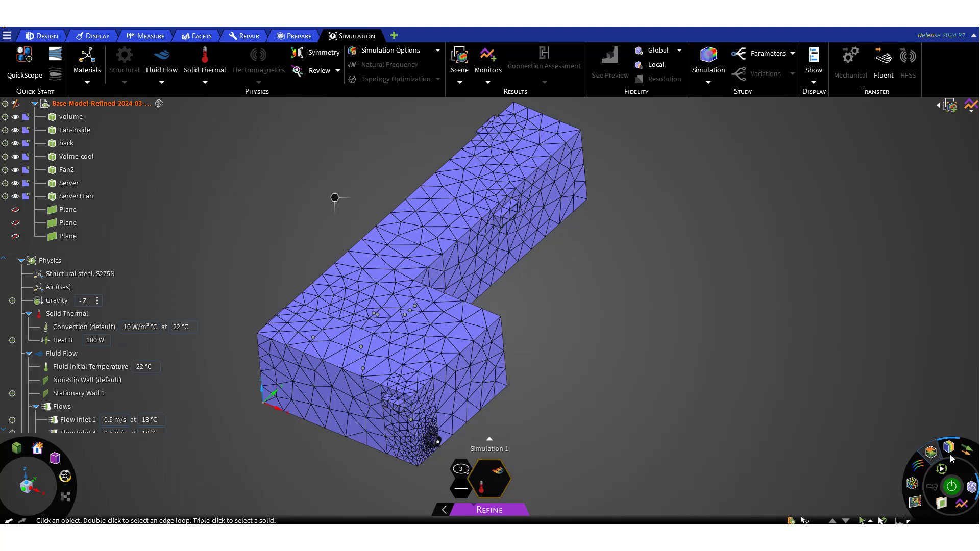
Step: Raise the simulation fidelity to about the middle of its range and generate the mesh
{"action": "left_click", "coordinate": [930, 451]}
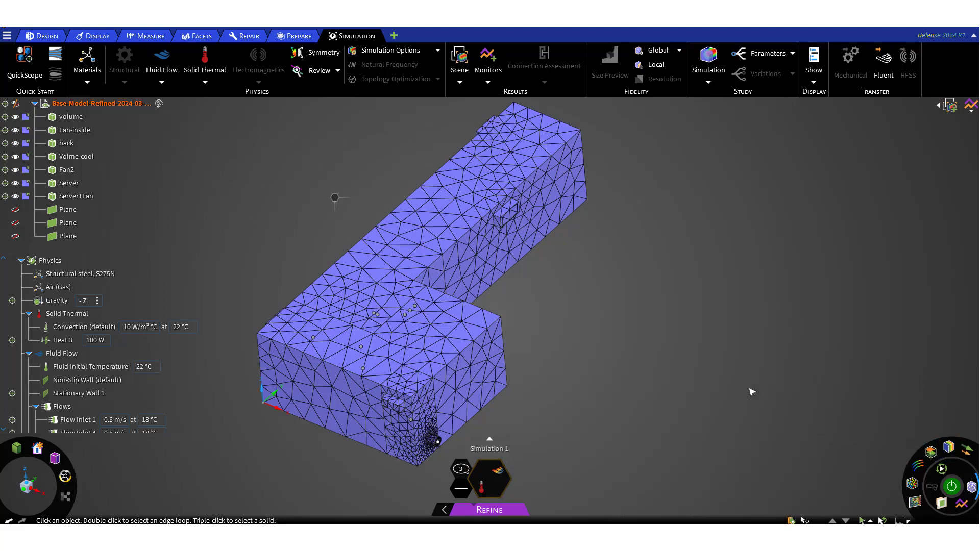
{"action": "mouse_move", "coordinate": [498, 502]}
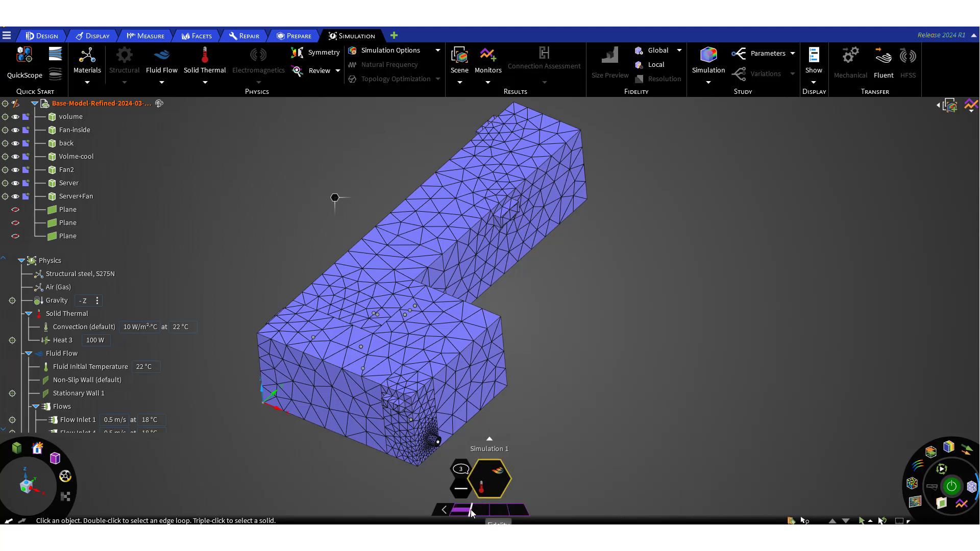
{"action": "left_click_drag", "start_coordinate": [470, 510], "coordinate": [496, 510]}
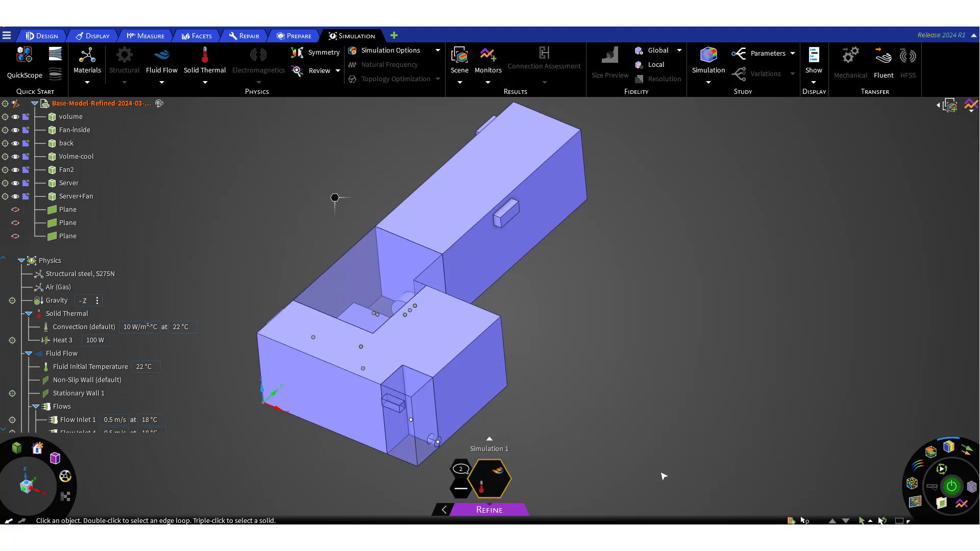
{"action": "left_click", "coordinate": [972, 486]}
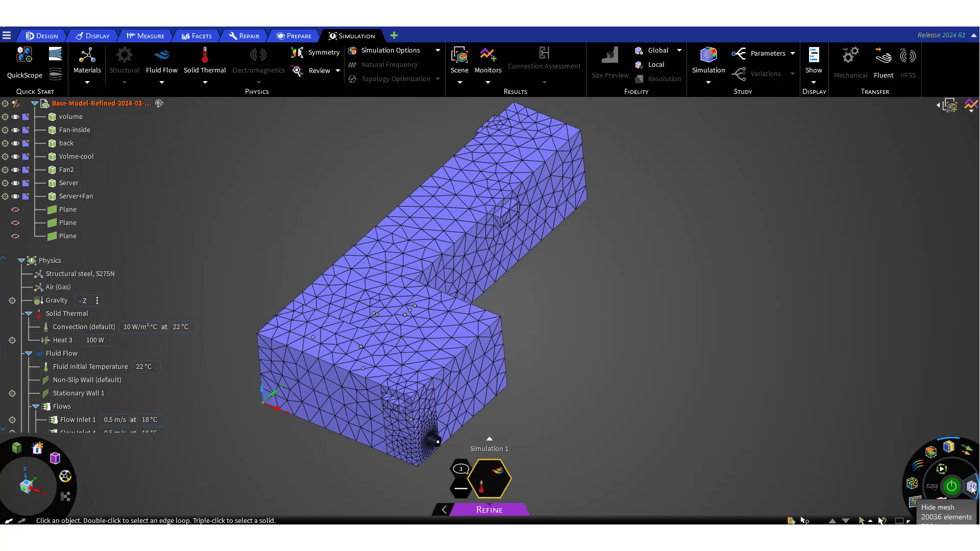
Step: Raise the simulation fidelity to about three quarters of its range and regenerate the mesh
{"action": "left_click", "coordinate": [510, 510]}
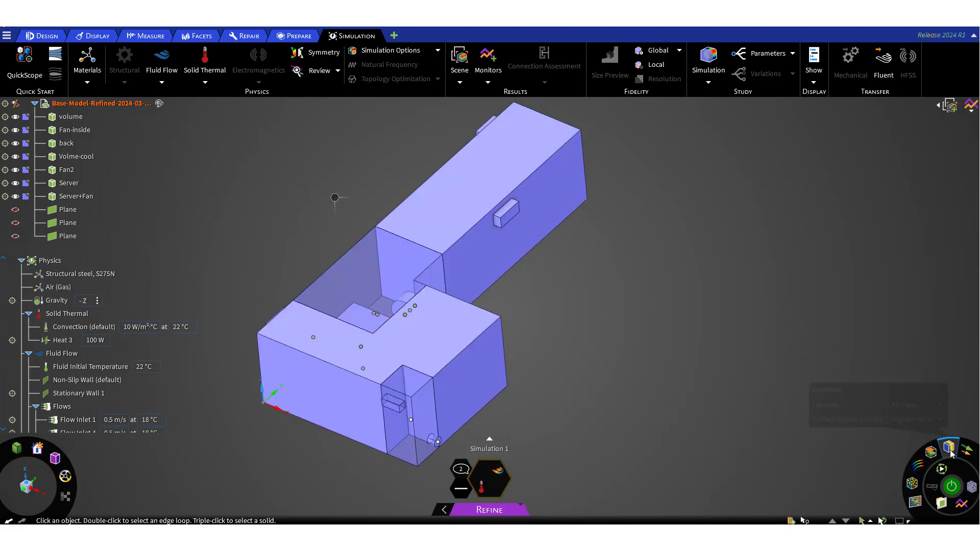
{"action": "left_click", "coordinate": [972, 487]}
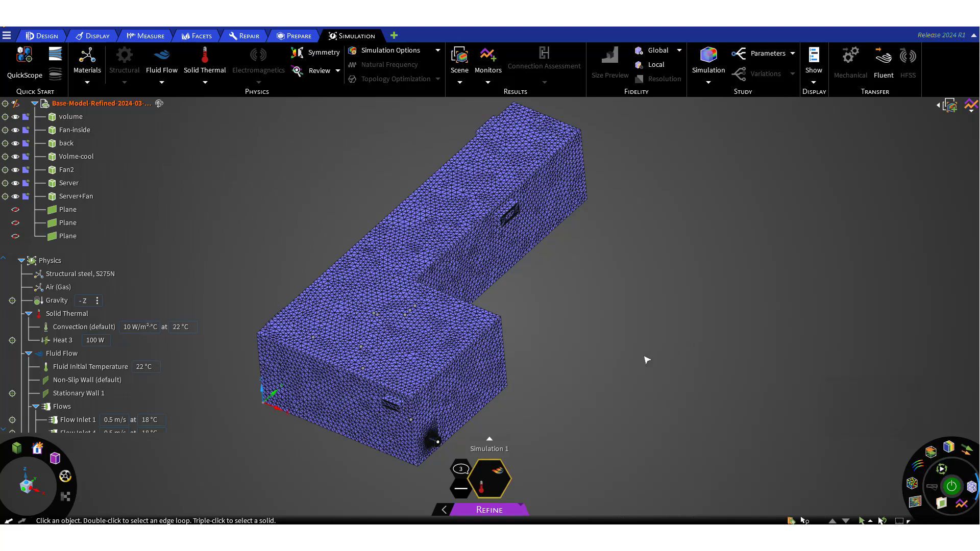
{"action": "mouse_move", "coordinate": [604, 376]}
{"action": "middle_mouse_down"}
{"action": "mouse_move", "coordinate": [607, 356]}
{"action": "mouse_move", "coordinate": [606, 383]}
{"action": "mouse_move", "coordinate": [612, 365]}
{"action": "middle_mouse_up"}
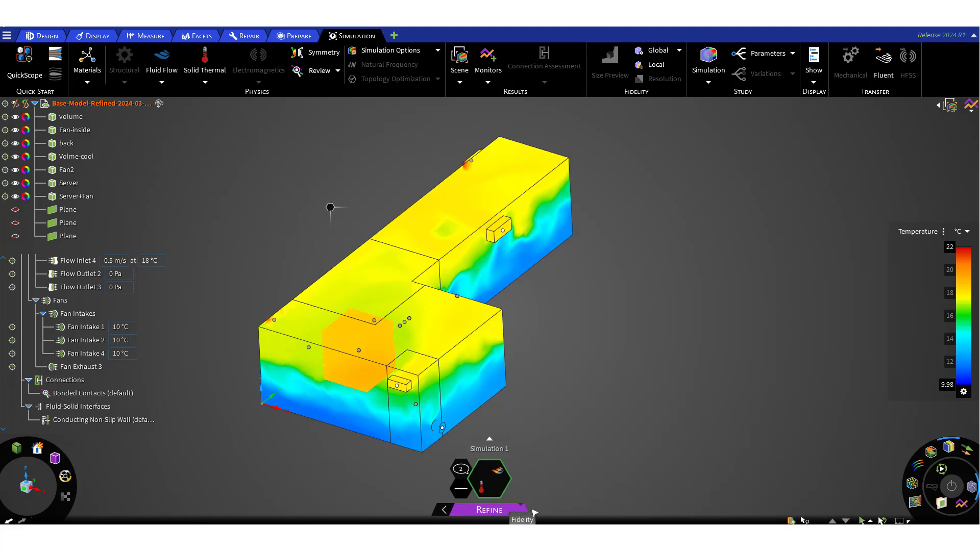
Step: Examine the Max. Velocity monitor chart, comparing the Explore and Refine points, and close it
{"action": "mouse_move", "coordinate": [510, 509]}
{"action": "left_click", "coordinate": [970, 105]}
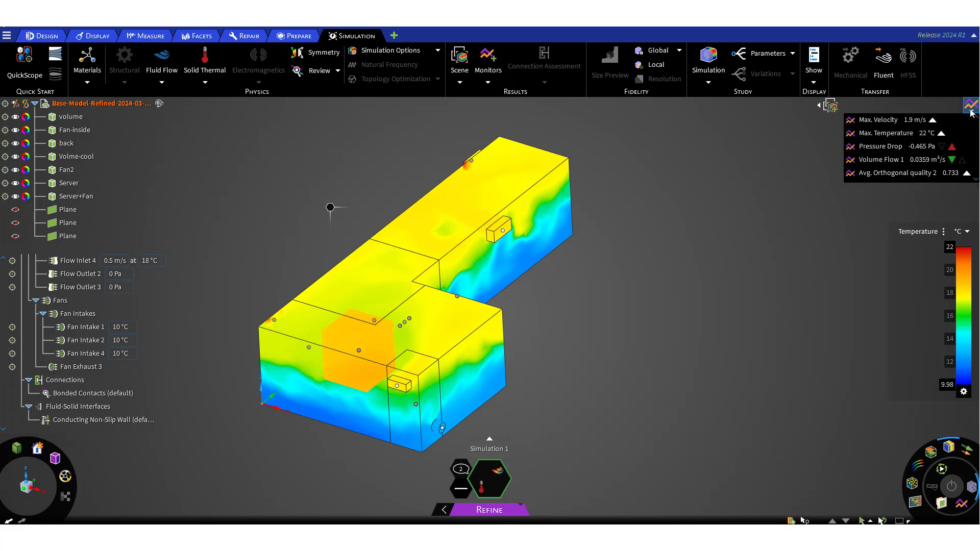
{"action": "left_click", "coordinate": [914, 123]}
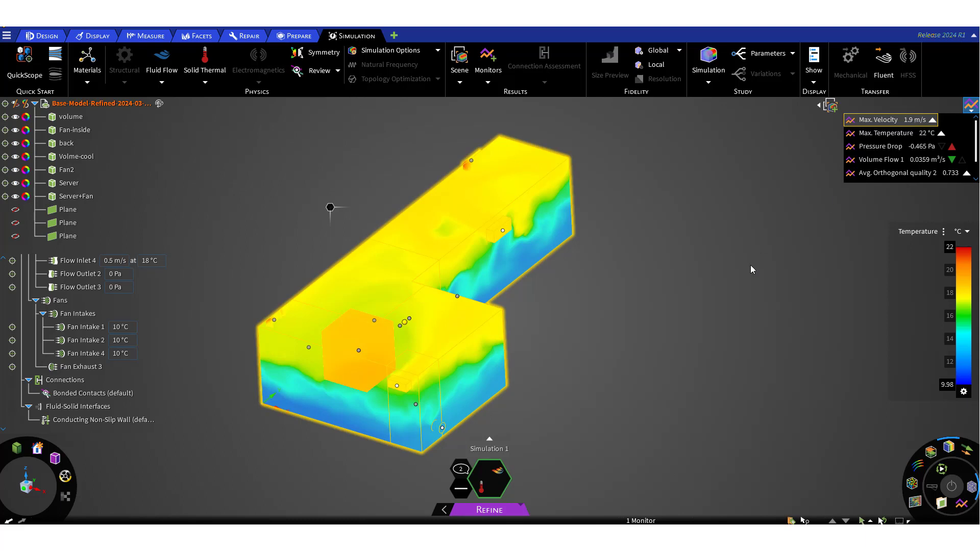
{"action": "mouse_move", "coordinate": [648, 361]}
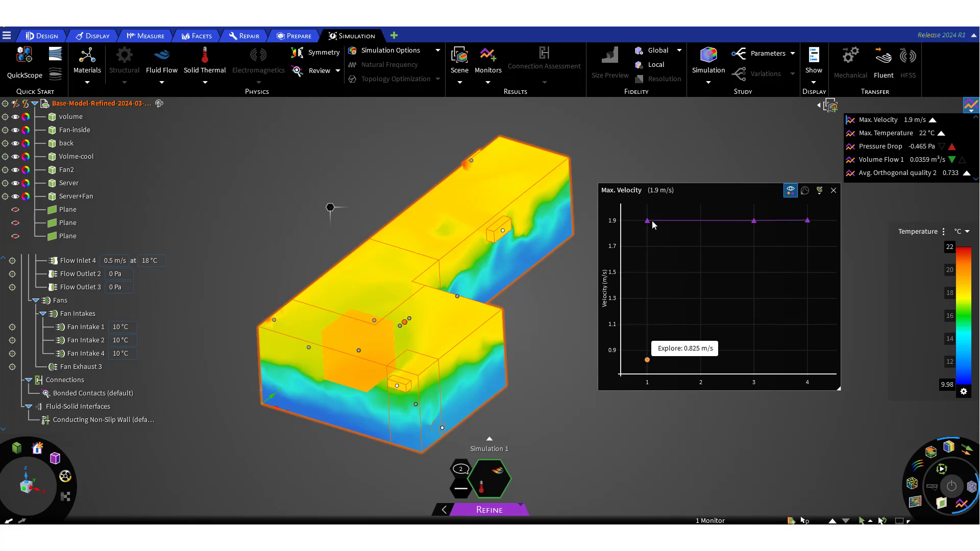
{"action": "mouse_move", "coordinate": [648, 224]}
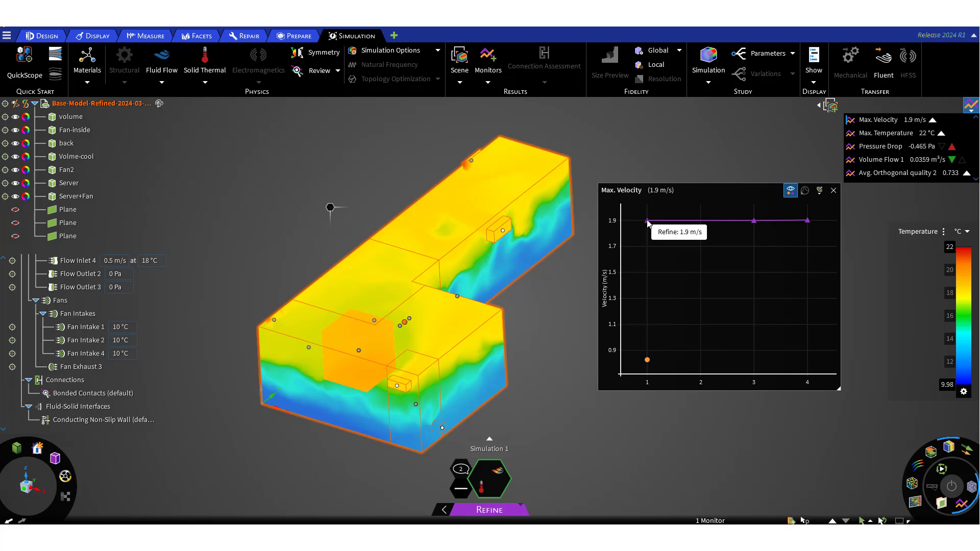
{"action": "left_click", "coordinate": [833, 190]}
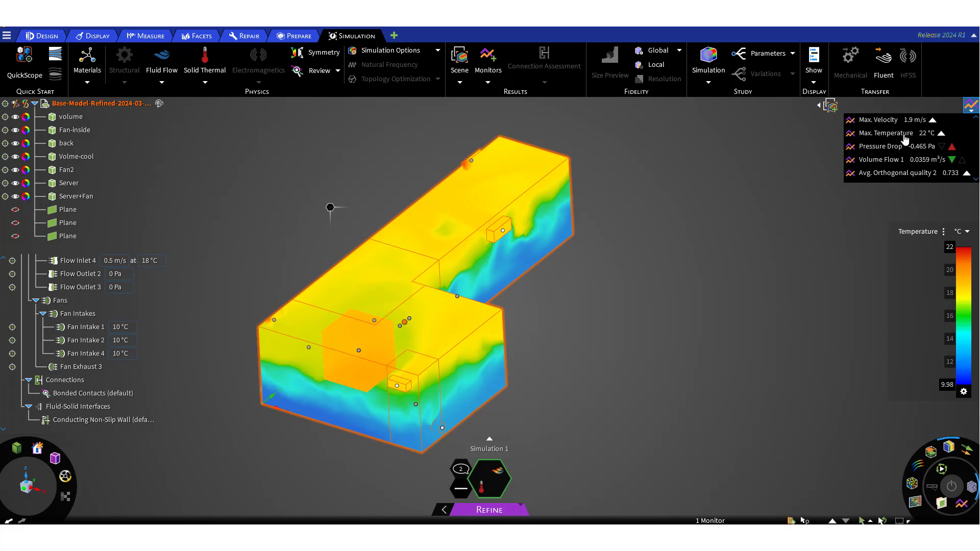
Step: Enlarge the Max. Temperature monitor chart, inspect its Explore and Refine points, and close it
{"action": "left_click", "coordinate": [904, 137]}
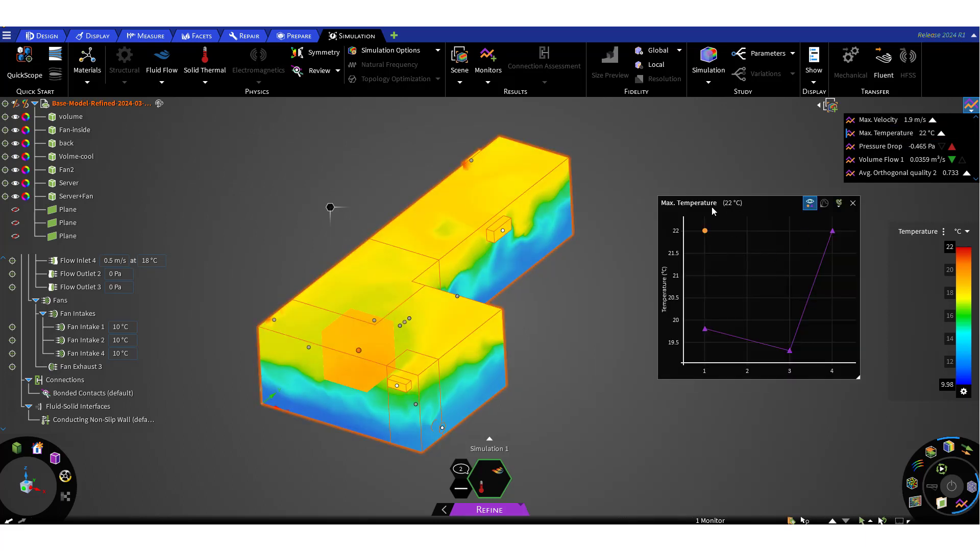
{"action": "left_click_drag", "start_coordinate": [712, 210], "coordinate": [572, 155]}
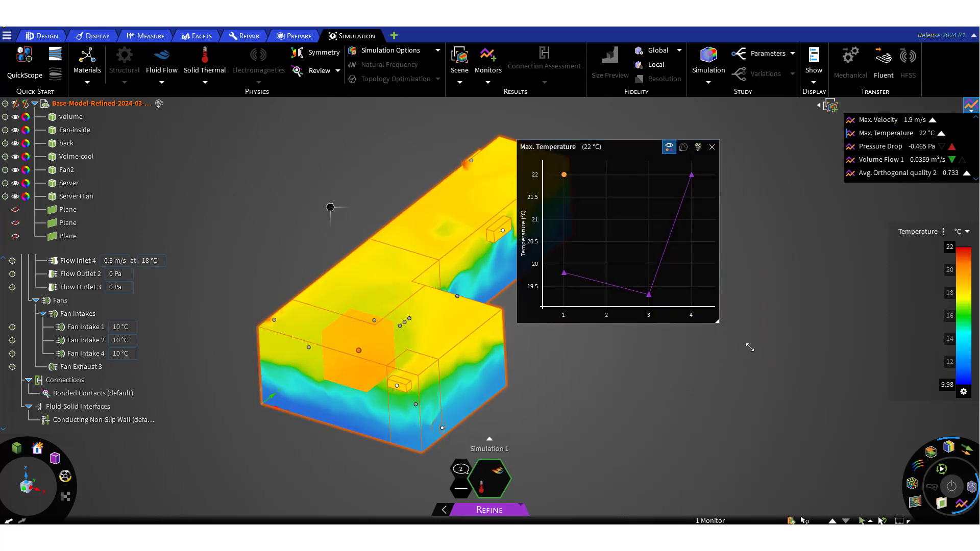
{"action": "left_click_drag", "start_coordinate": [749, 347], "coordinate": [768, 350]}
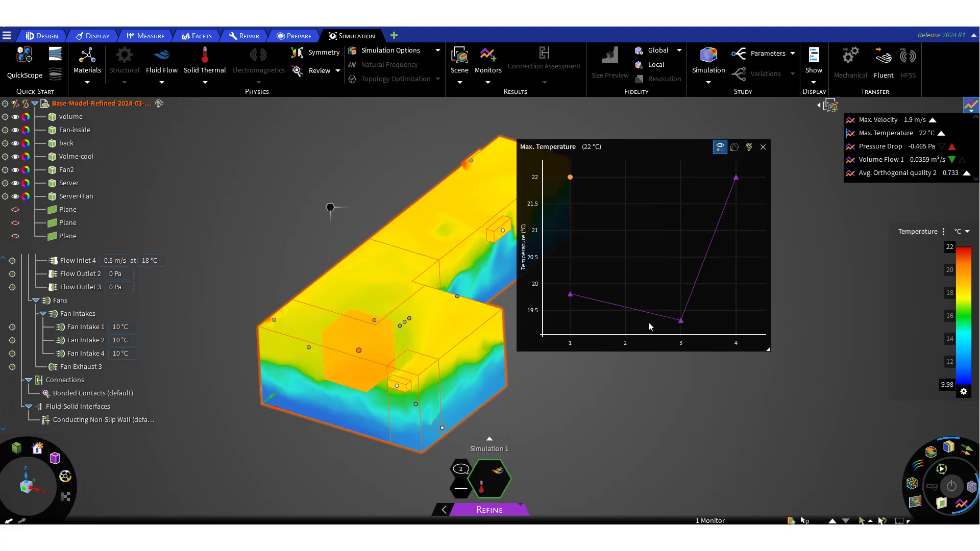
{"action": "mouse_move", "coordinate": [570, 178]}
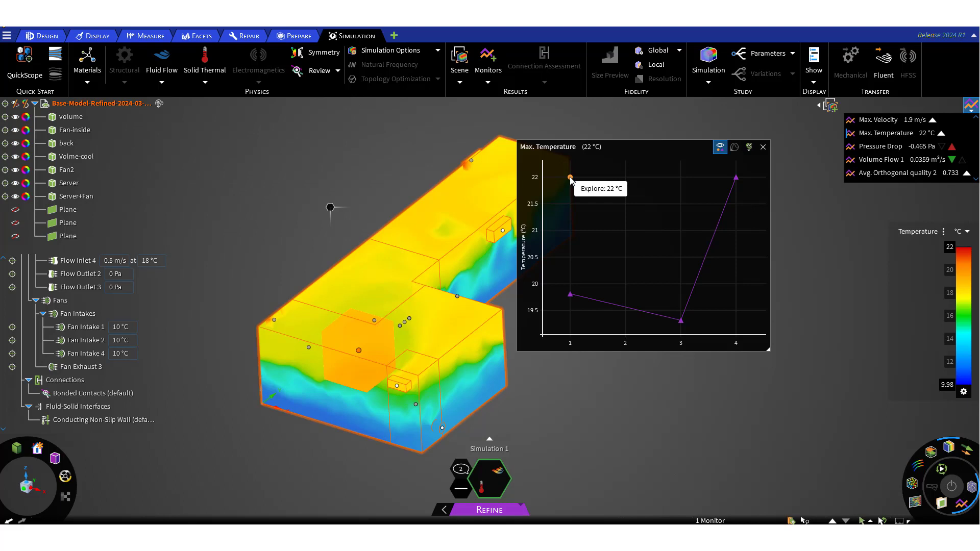
{"action": "mouse_move", "coordinate": [570, 295]}
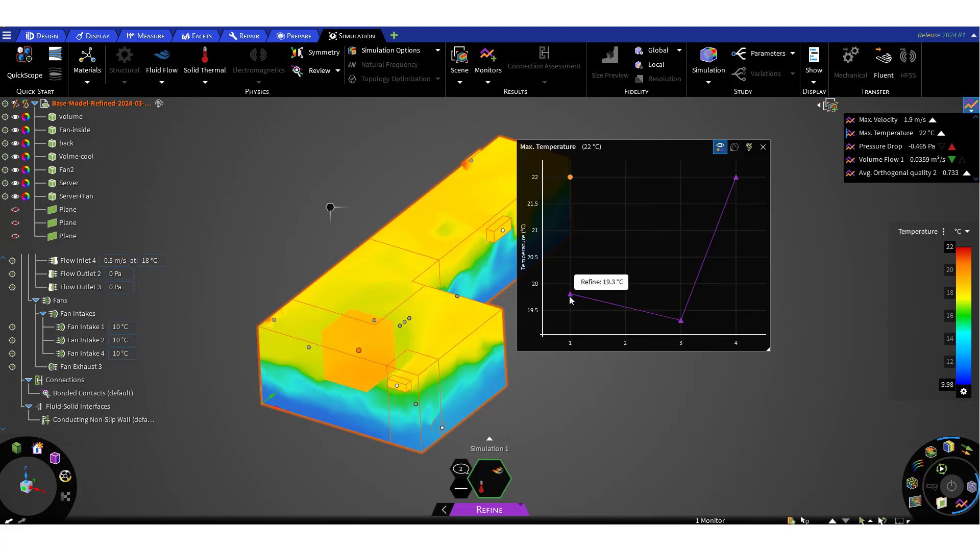
{"action": "mouse_move", "coordinate": [736, 180]}
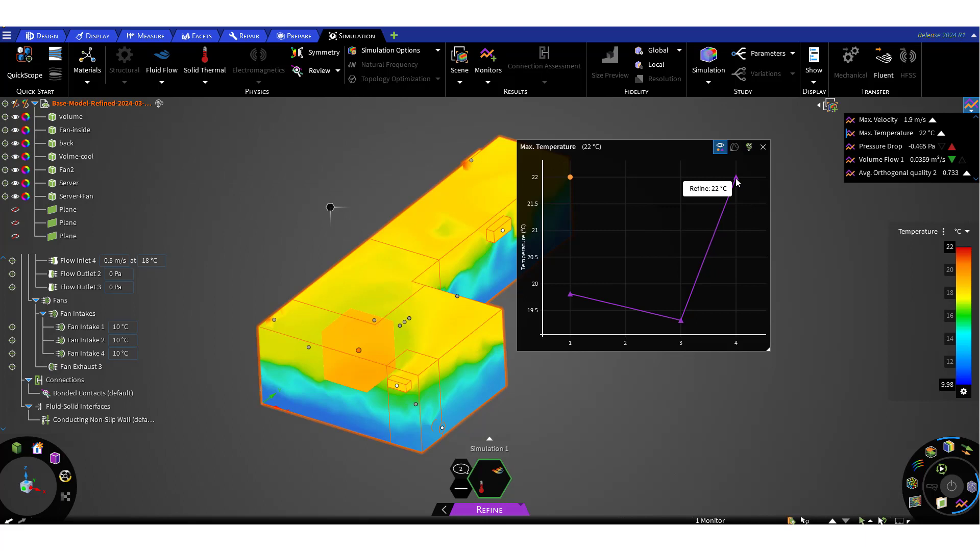
{"action": "left_click", "coordinate": [763, 147]}
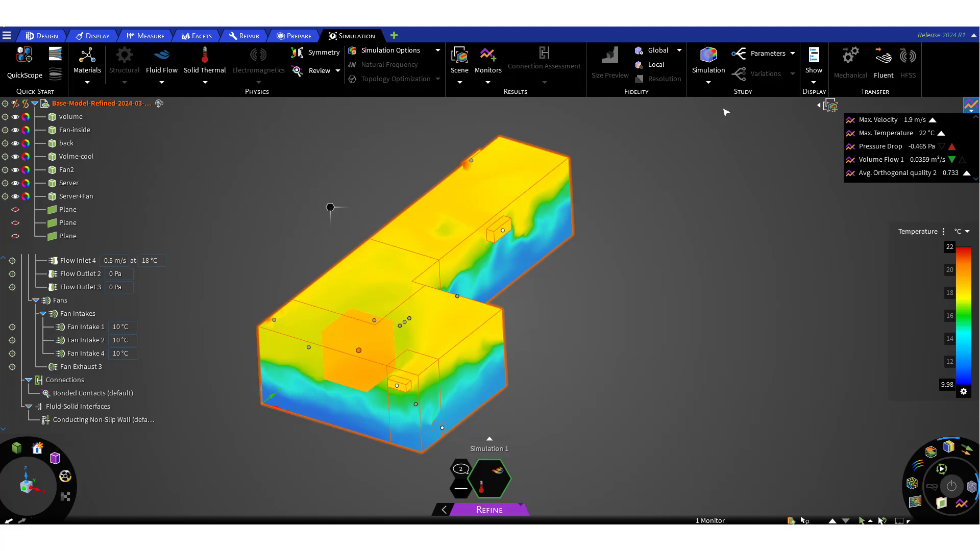
Step: Change the global sizing to Curvature and proximity and generate the mesh
{"action": "left_click", "coordinate": [679, 51]}
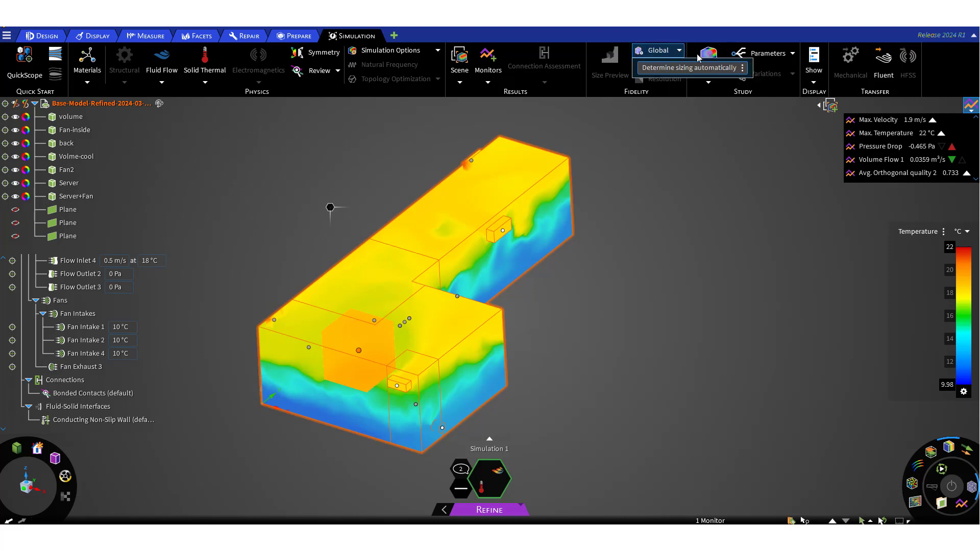
{"action": "left_click", "coordinate": [743, 68]}
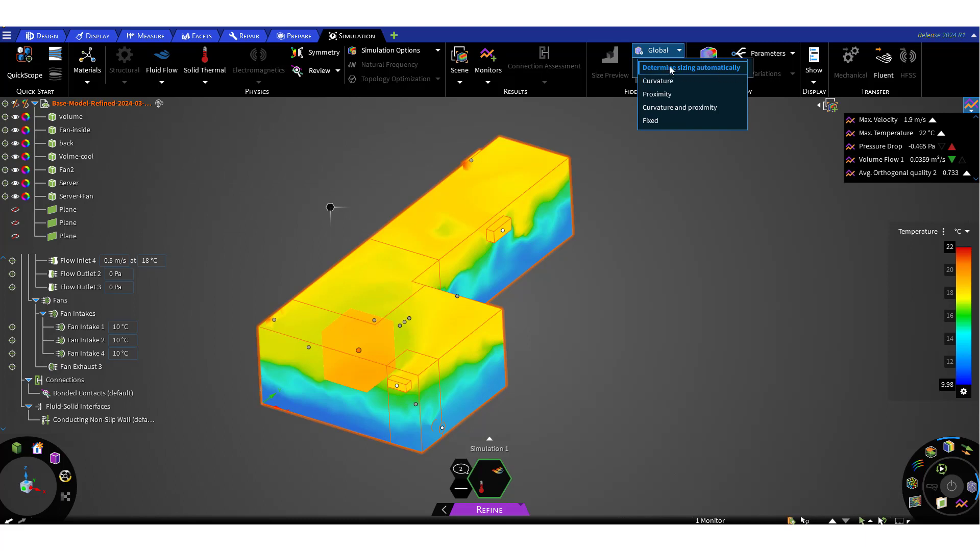
{"action": "left_click", "coordinate": [667, 108]}
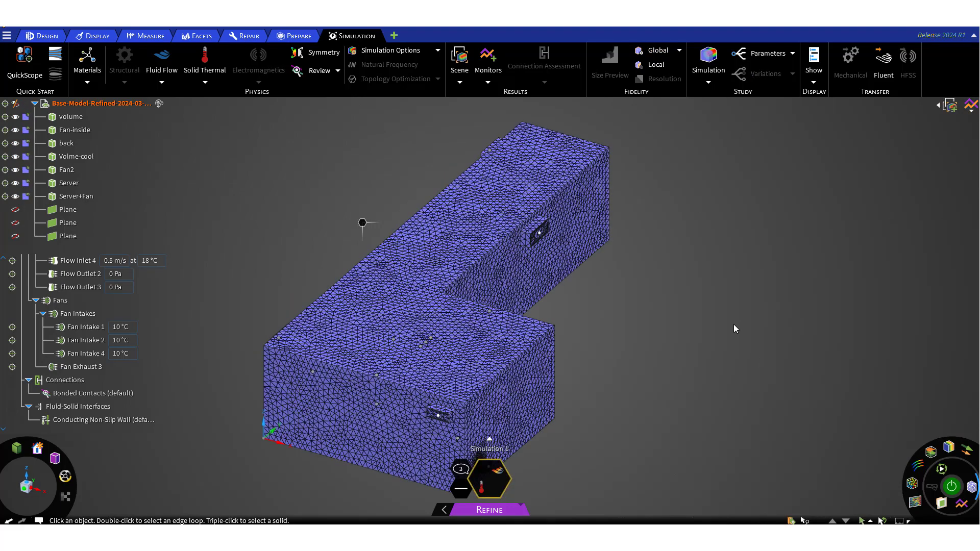
{"action": "left_click", "coordinate": [972, 488]}
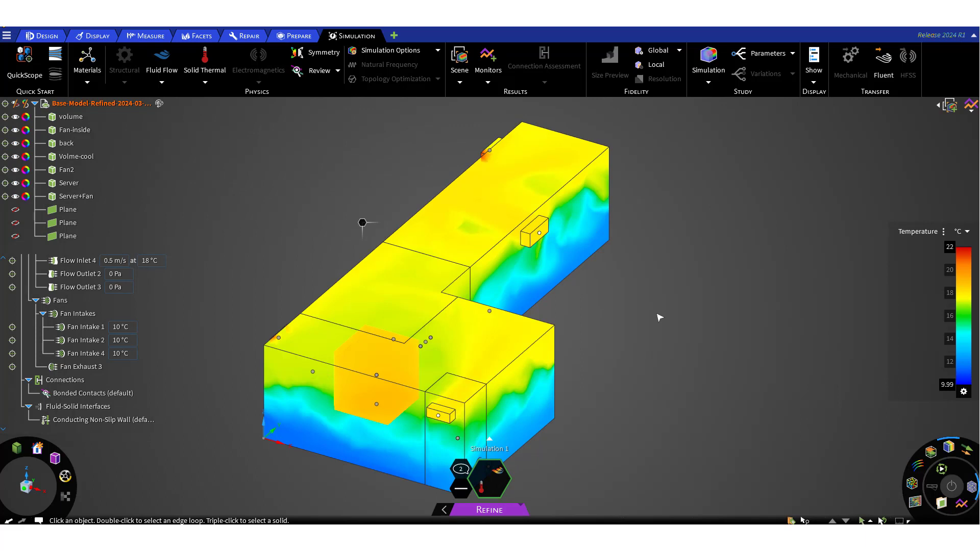
Step: Review the updated Max. Velocity and Max. Temperature monitor charts for the newly solved mesh
{"action": "left_click", "coordinate": [971, 105]}
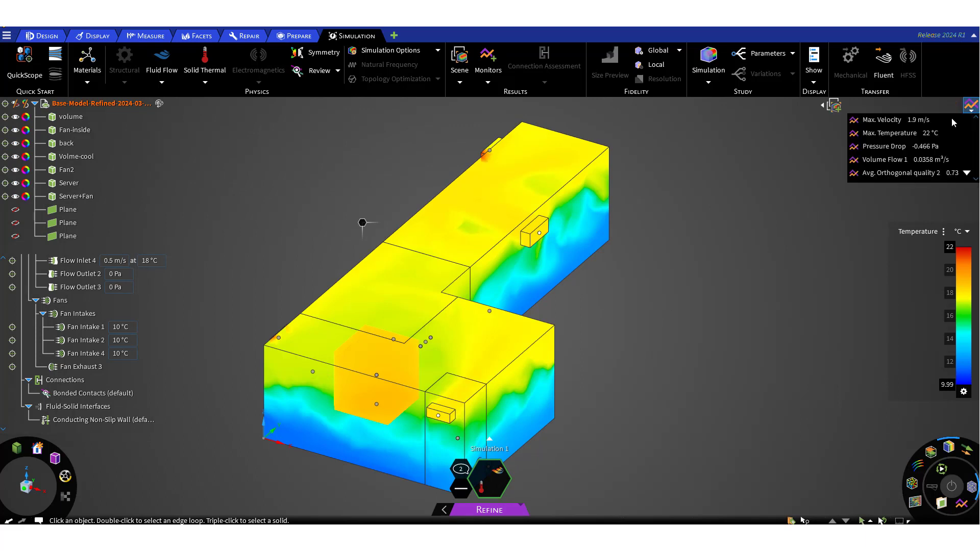
{"action": "left_click", "coordinate": [899, 121]}
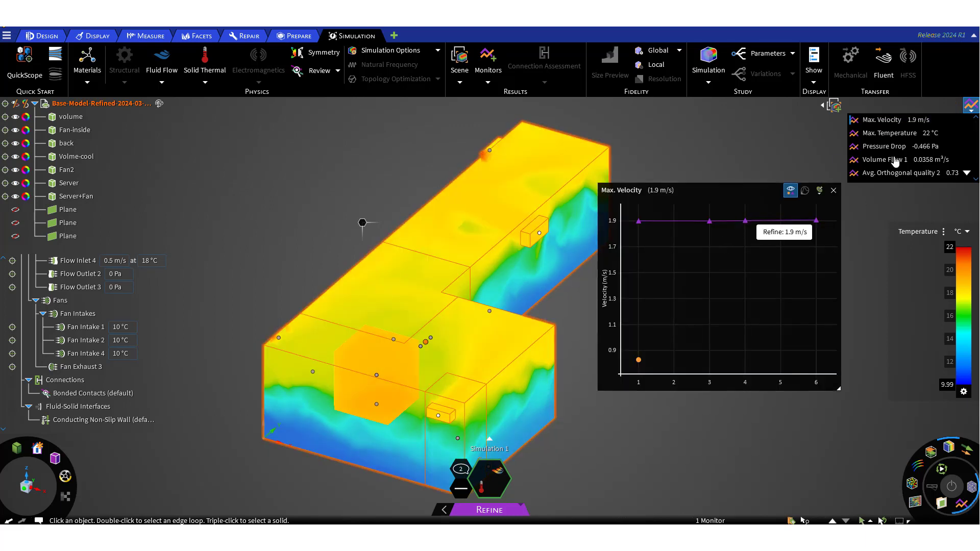
{"action": "left_click", "coordinate": [833, 190]}
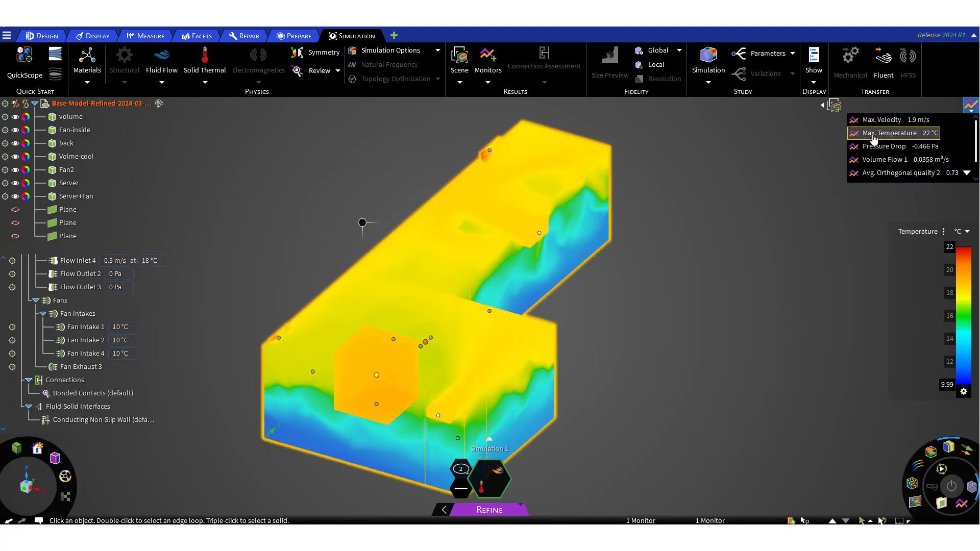
{"action": "left_click", "coordinate": [874, 136]}
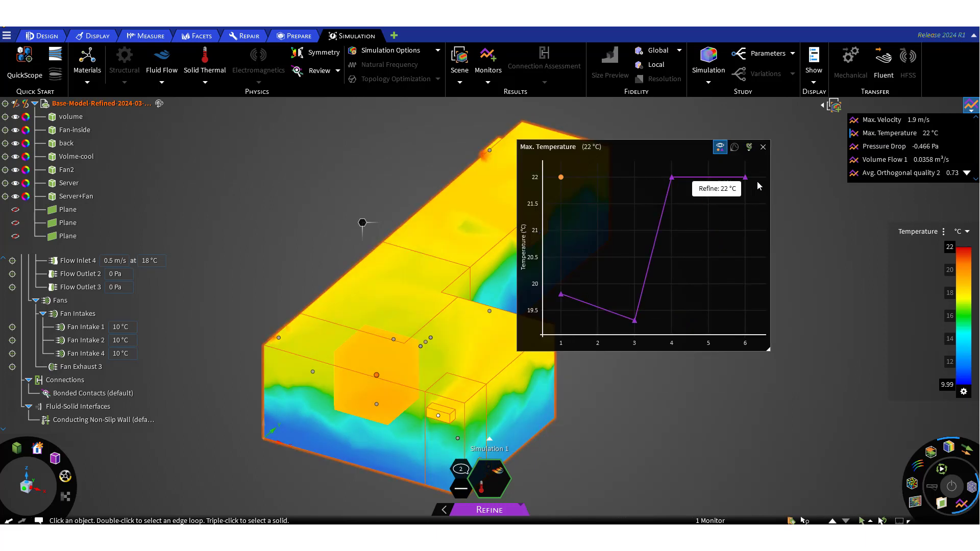
{"action": "left_click", "coordinate": [763, 147]}
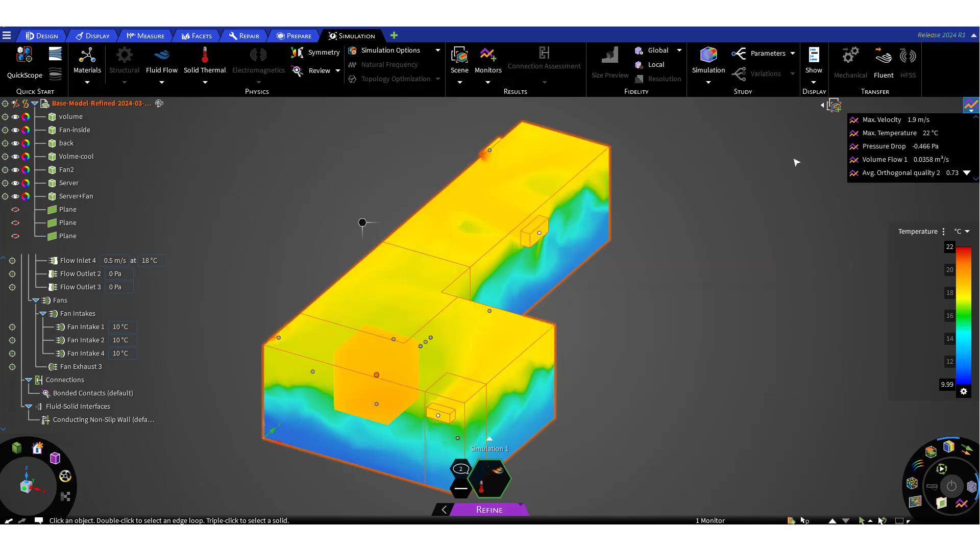
Step: Review the Pressure Drop and Volume Flow 1 monitor charts across the successive solutions
{"action": "left_click", "coordinate": [891, 147]}
{"action": "mouse_move", "coordinate": [803, 283]}
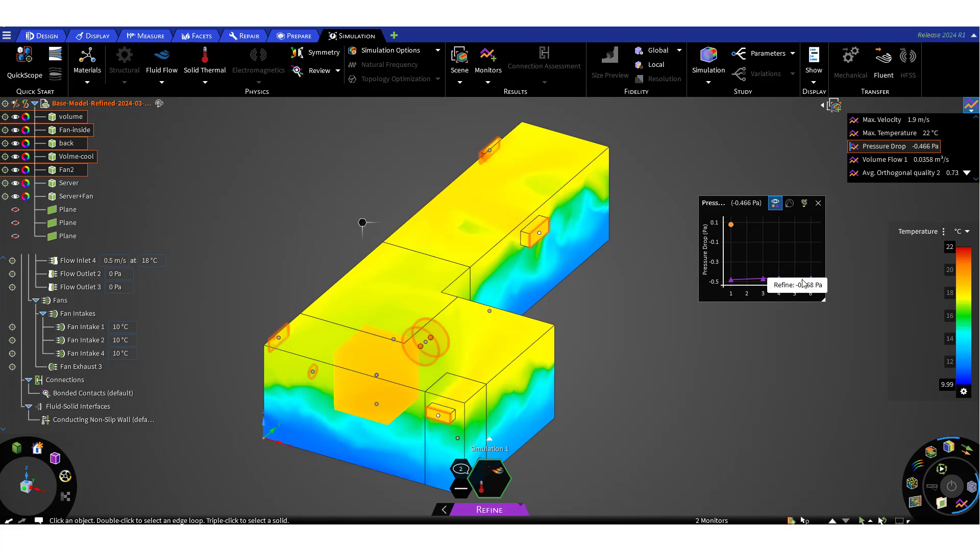
{"action": "left_click", "coordinate": [818, 204]}
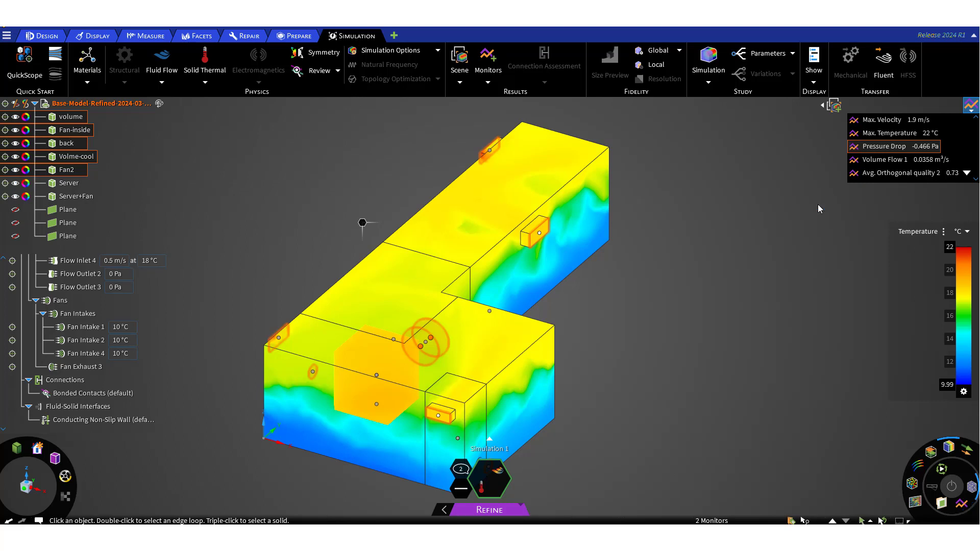
{"action": "left_click", "coordinate": [884, 159]}
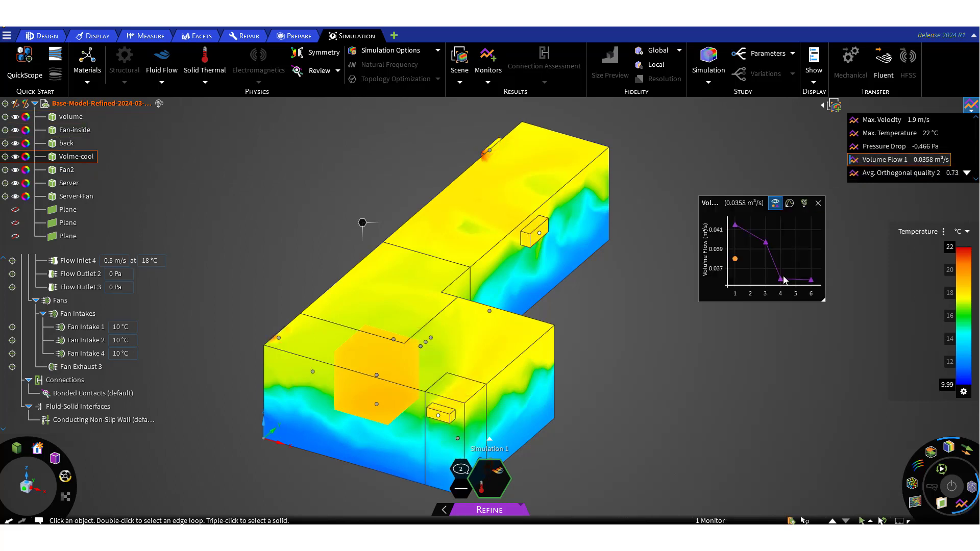
{"action": "left_click", "coordinate": [818, 203]}
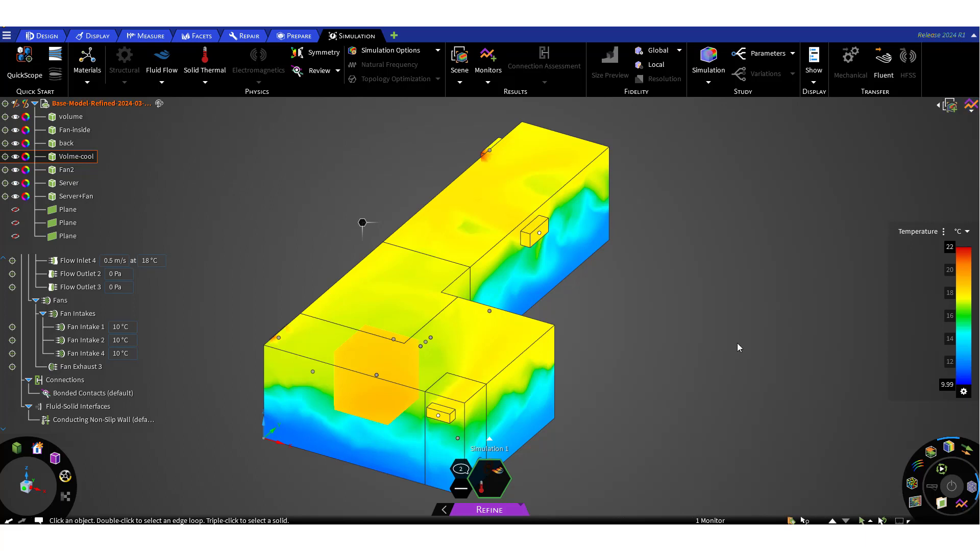
Step: Switch the global sizing back to Determine sizing automatically
{"action": "left_click", "coordinate": [677, 51]}
{"action": "left_click", "coordinate": [682, 68]}
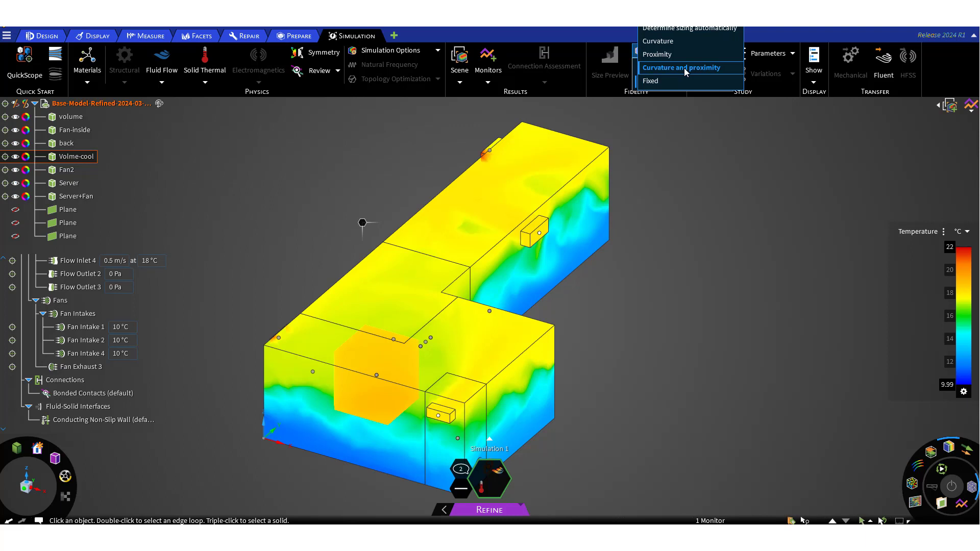
{"action": "left_click", "coordinate": [703, 29]}
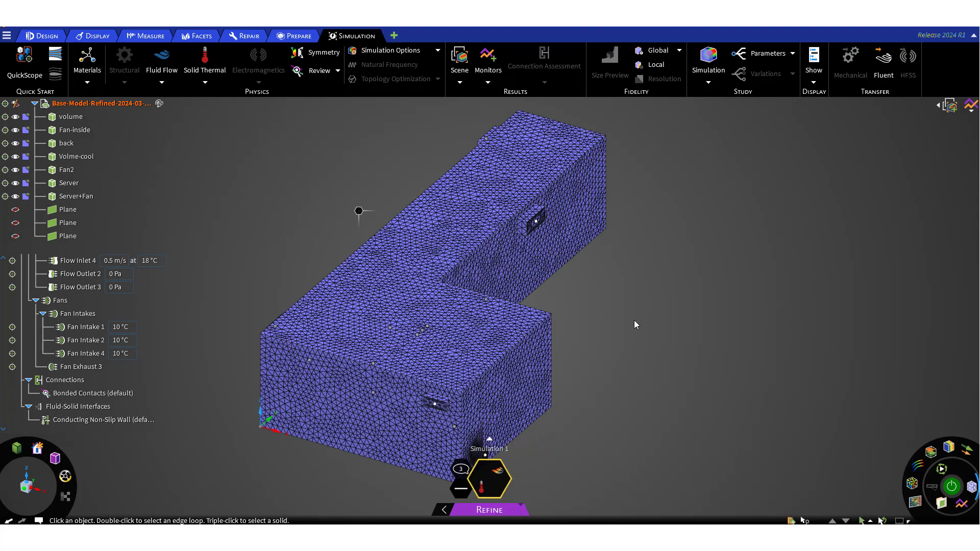
Step: Clip the displayed mesh with a section plane across the model
{"action": "left_click", "coordinate": [941, 505]}
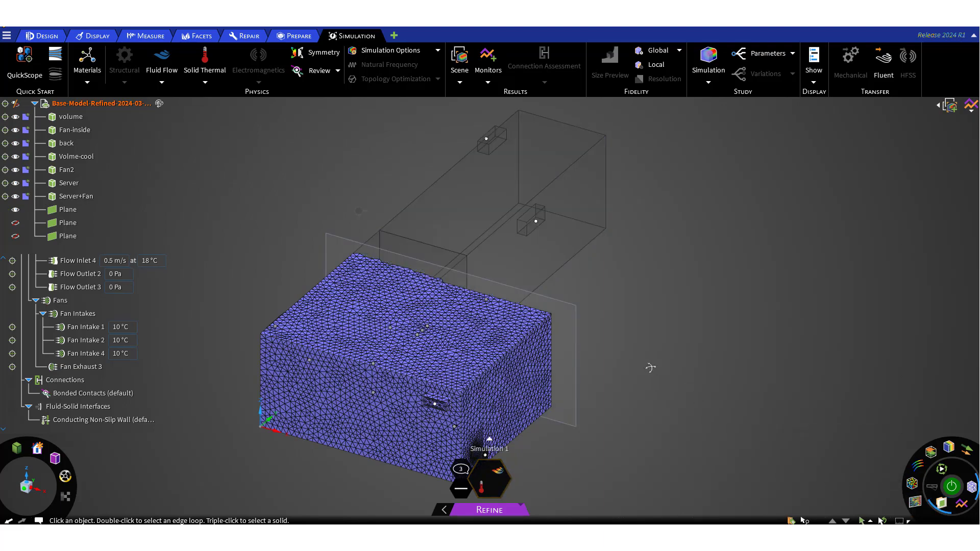
Step: Move the section plane through the meshed room to expose the interior elements around the server
{"action": "middle_click_drag", "start_coordinate": [652, 369], "coordinate": [449, 402]}
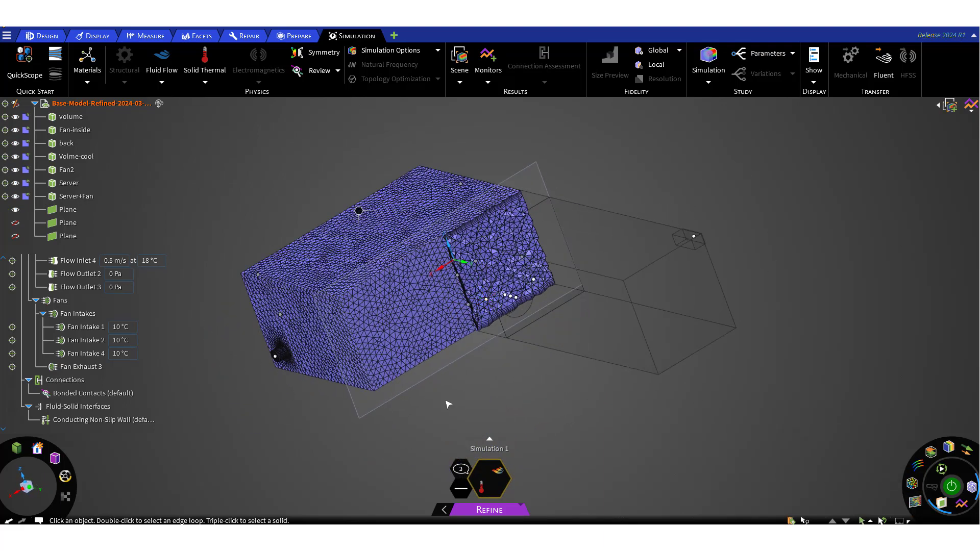
{"action": "left_click", "coordinate": [445, 377]}
{"action": "left_click_drag", "start_coordinate": [453, 377], "coordinate": [422, 341]}
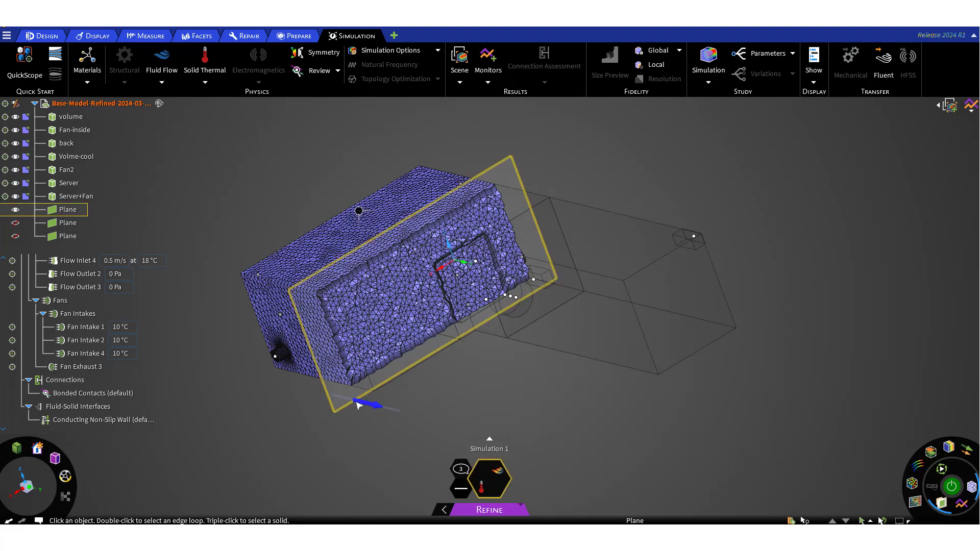
{"action": "left_click_drag", "start_coordinate": [362, 405], "coordinate": [278, 352]}
Step: Examine the sectioned mesh around the small fan in the Volme-cool body and remove the section clipping
{"action": "left_click", "coordinate": [278, 352]}
{"action": "scroll", "coordinate": [279, 352], "scroll_direction": "up", "scroll_amount": 3}
{"action": "scroll", "coordinate": [278, 352], "scroll_direction": "up", "scroll_amount": 4}
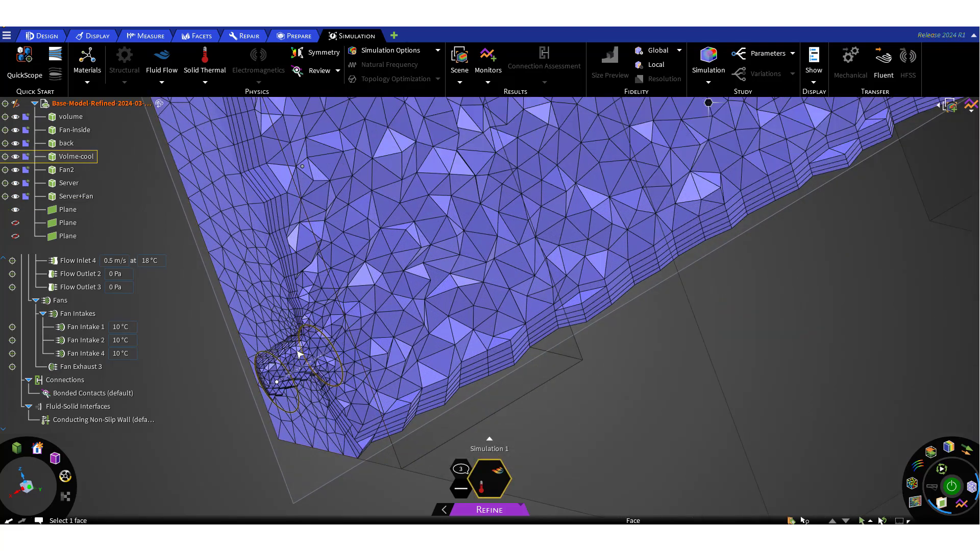
{"action": "scroll", "coordinate": [307, 368], "scroll_direction": "down", "scroll_amount": 6}
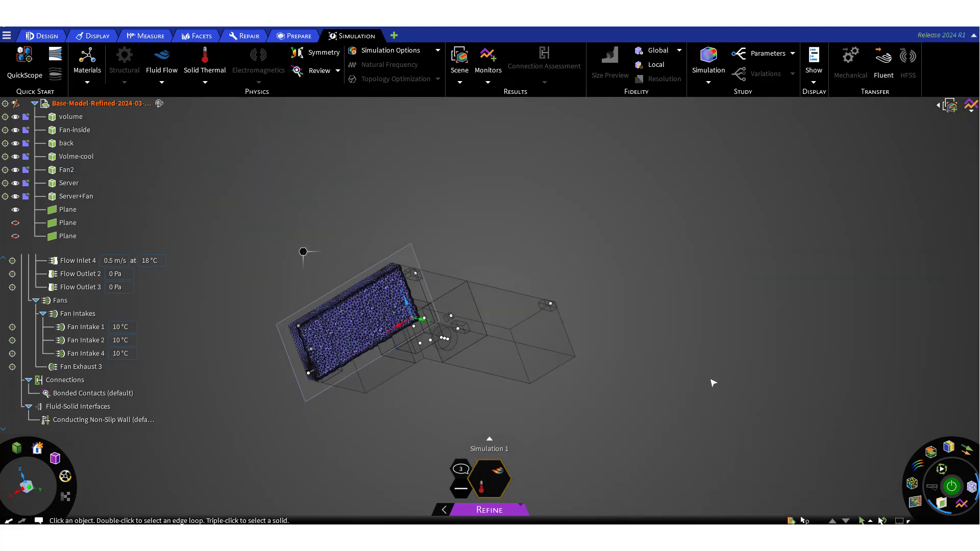
{"action": "left_click", "coordinate": [943, 505]}
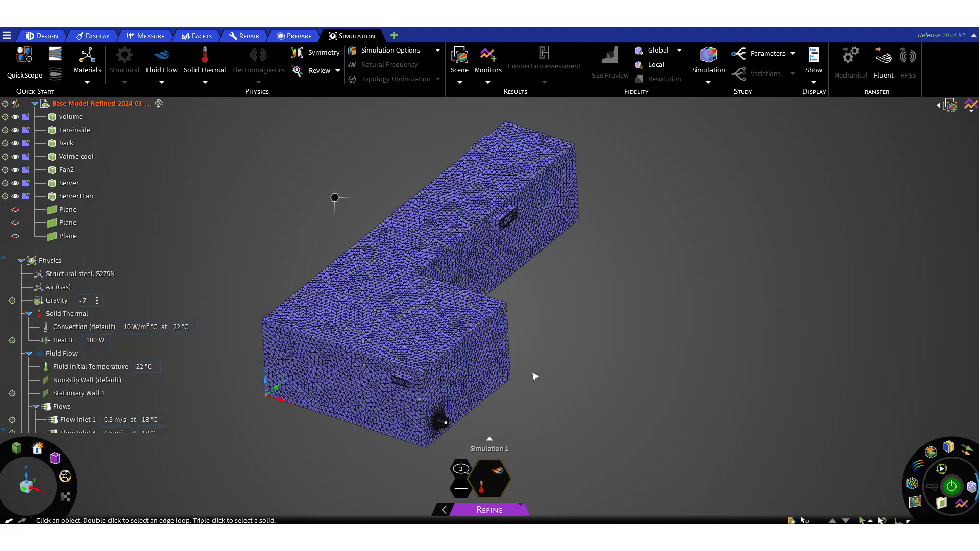
Step: Apply a local fidelity of 0.2 m to the Server+Fan body
{"action": "left_click", "coordinate": [658, 65]}
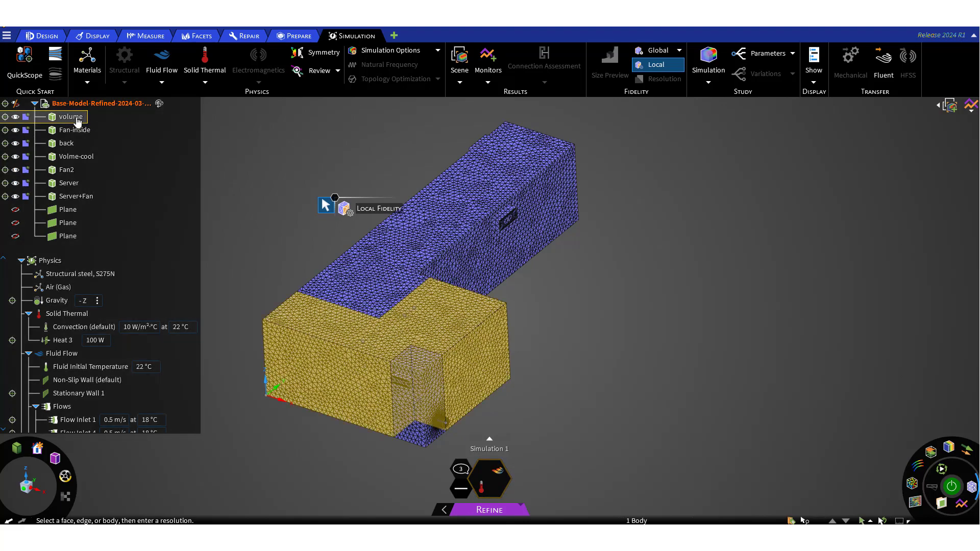
{"action": "left_click", "coordinate": [75, 130]}
{"action": "left_click", "coordinate": [67, 144]}
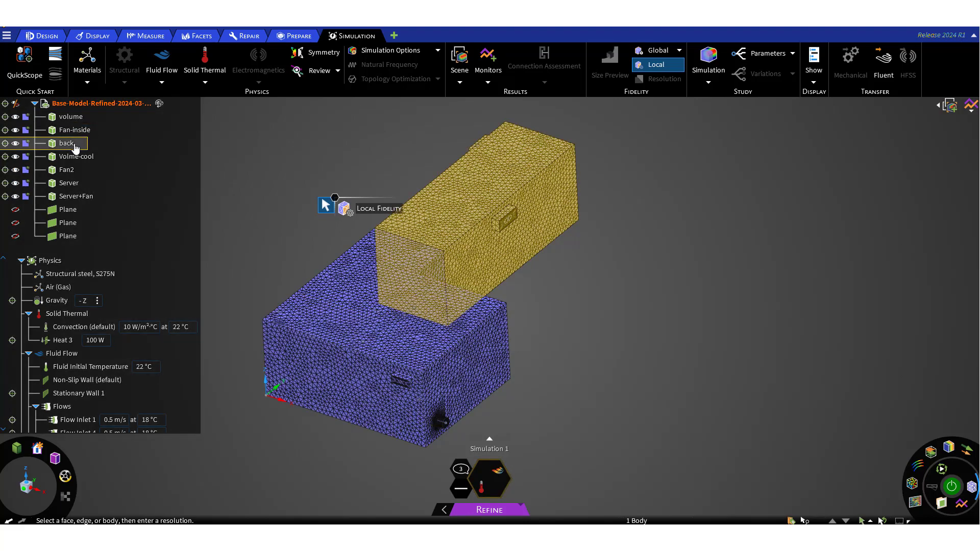
{"action": "left_click", "coordinate": [75, 158]}
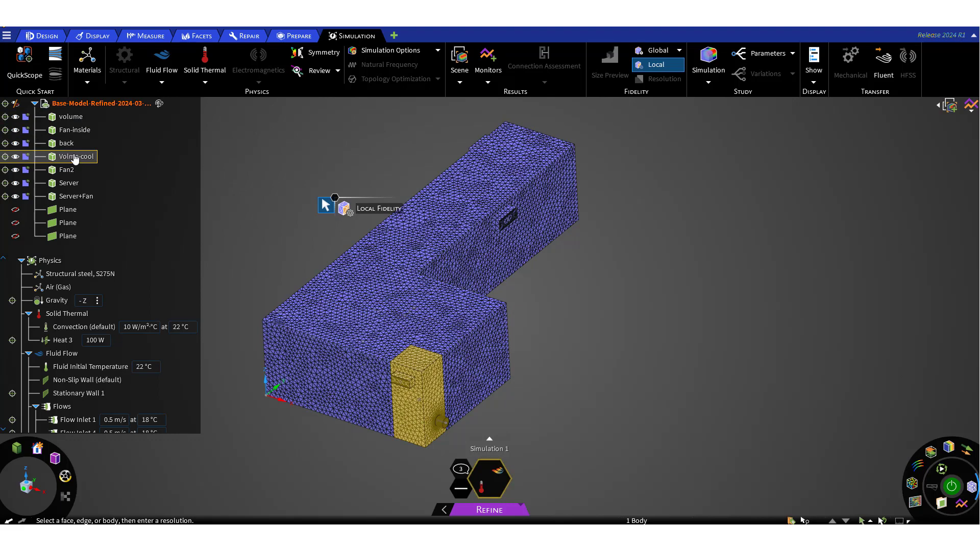
{"action": "left_click", "coordinate": [74, 172]}
{"action": "left_click", "coordinate": [74, 183]}
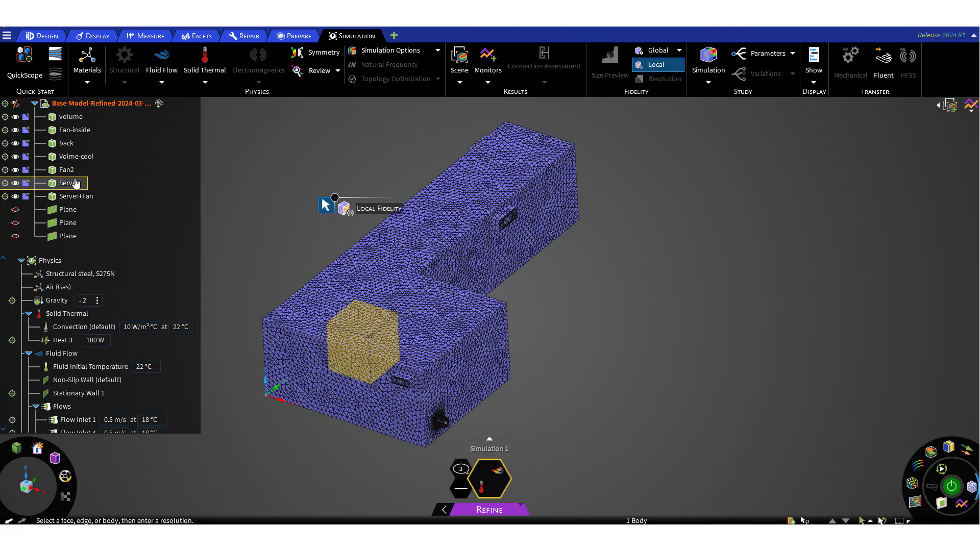
{"action": "left_click", "coordinate": [81, 198]}
{"action": "left_click", "coordinate": [81, 198]}
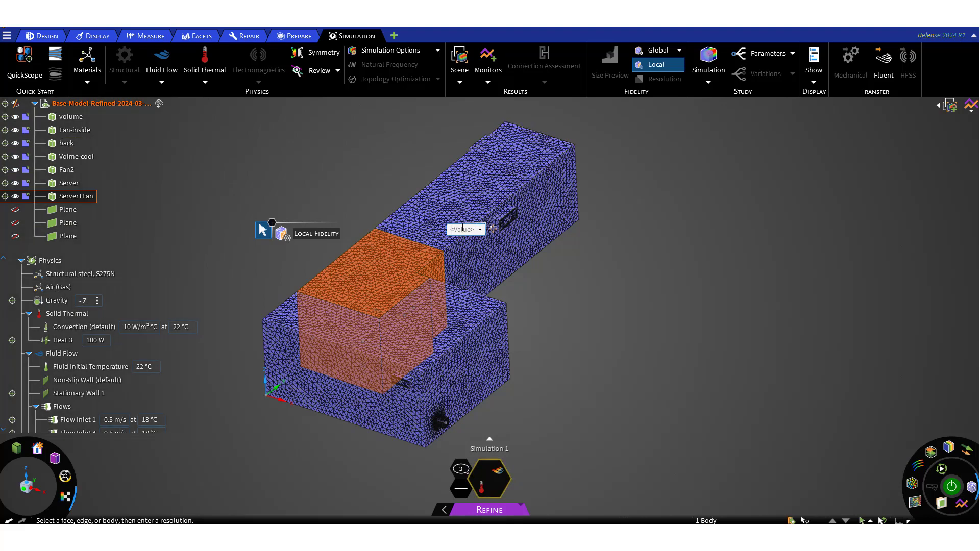
{"action": "type", "text": "0."}
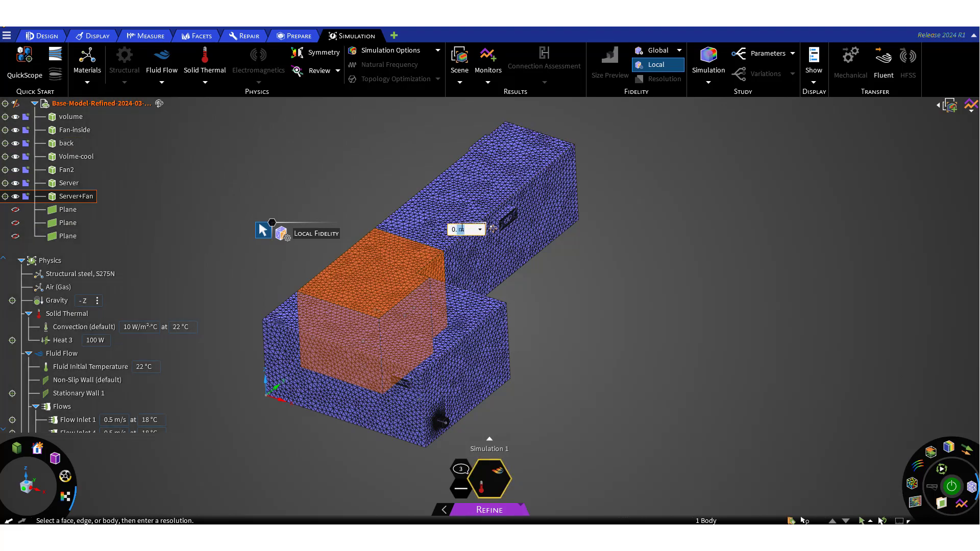
{"action": "type", "text": "200"}
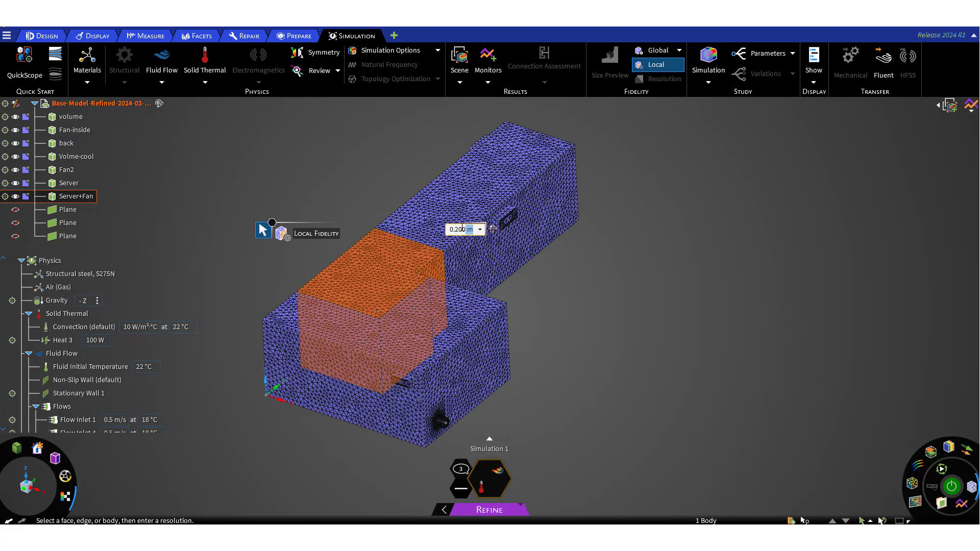
{"action": "key", "text": "Return"}
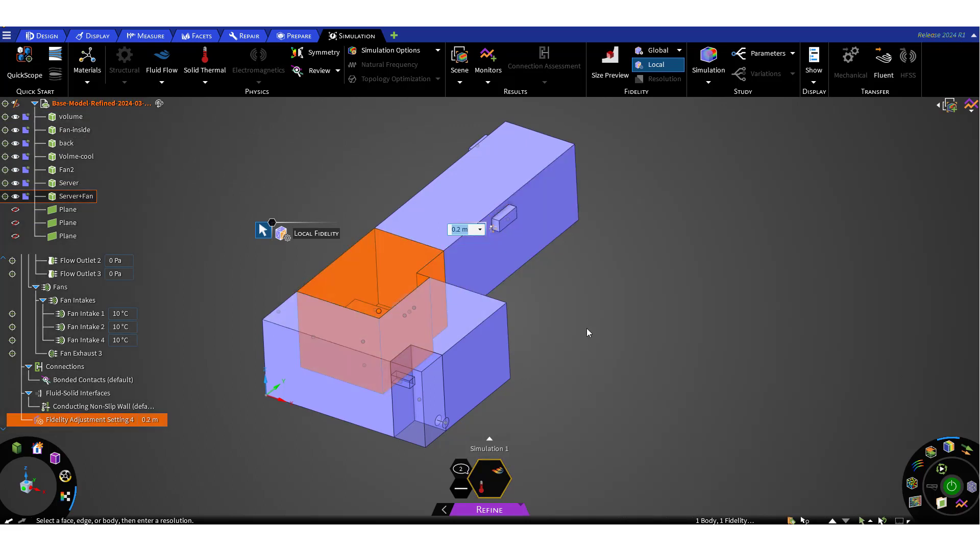
Step: Apply a local fidelity of 0.1 m to the Volme-cool body
{"action": "left_click", "coordinate": [300, 180]}
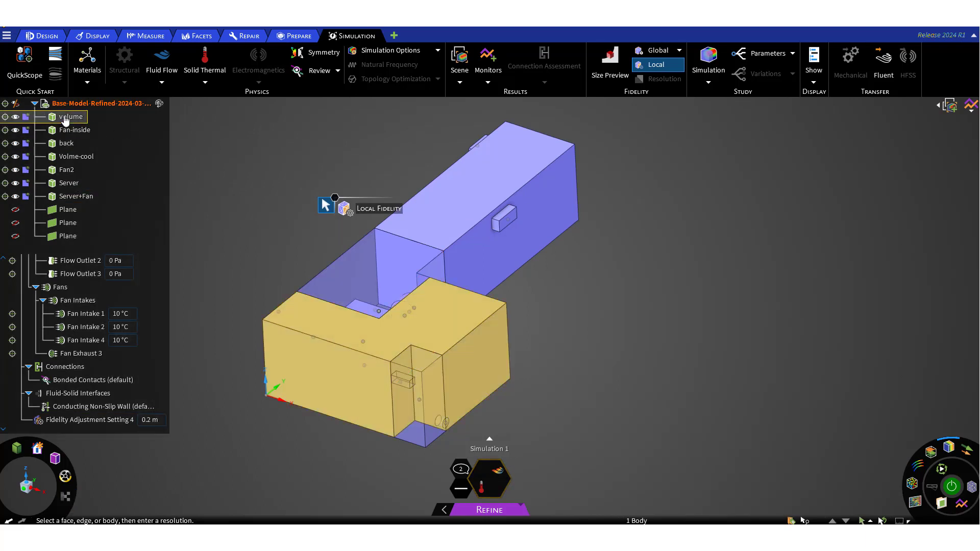
{"action": "left_click", "coordinate": [66, 160]}
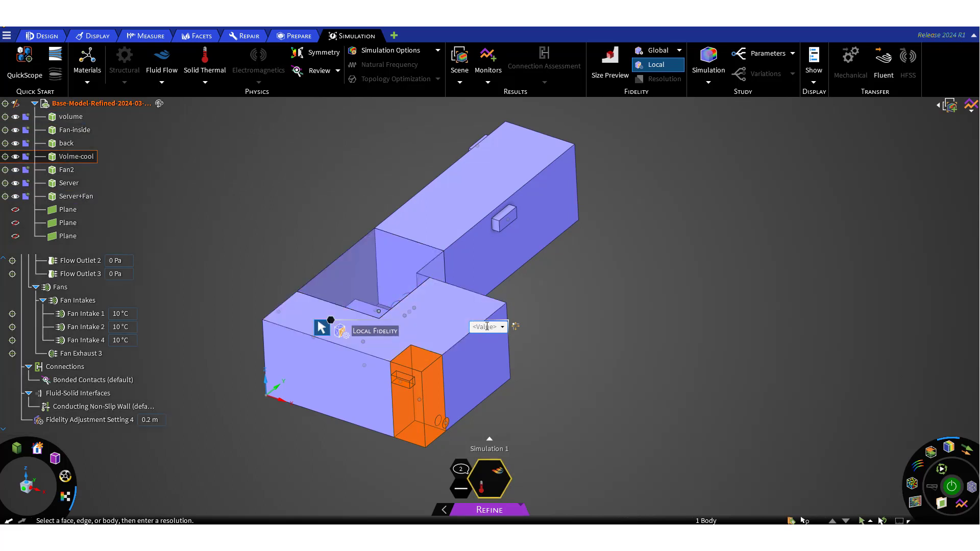
{"action": "type", "text": "0.1"}
{"action": "key", "text": "Return"}
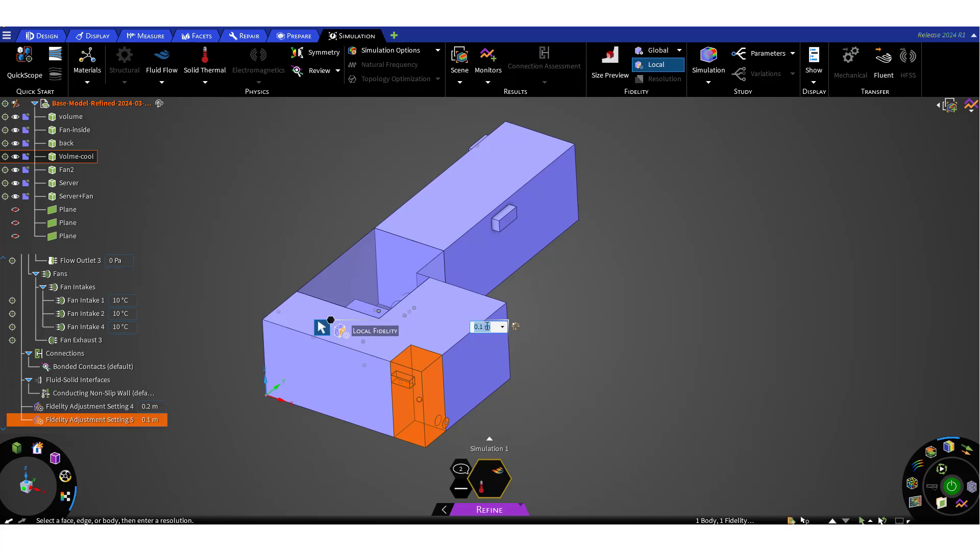
{"action": "left_click", "coordinate": [642, 310]}
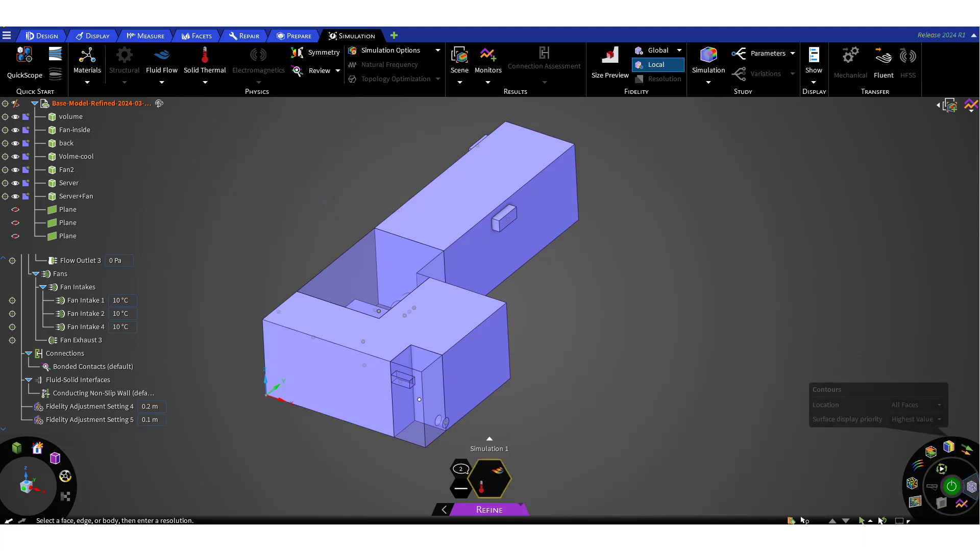
Step: Generate the mesh with the local settings, and regenerate it with the global fidelity lowered to a coarse level
{"action": "left_click", "coordinate": [971, 486]}
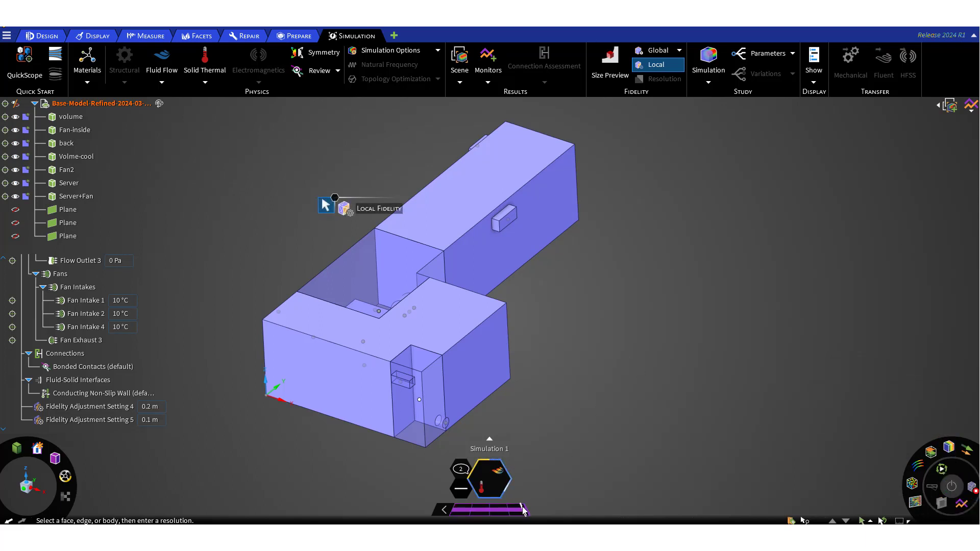
{"action": "mouse_move", "coordinate": [525, 514]}
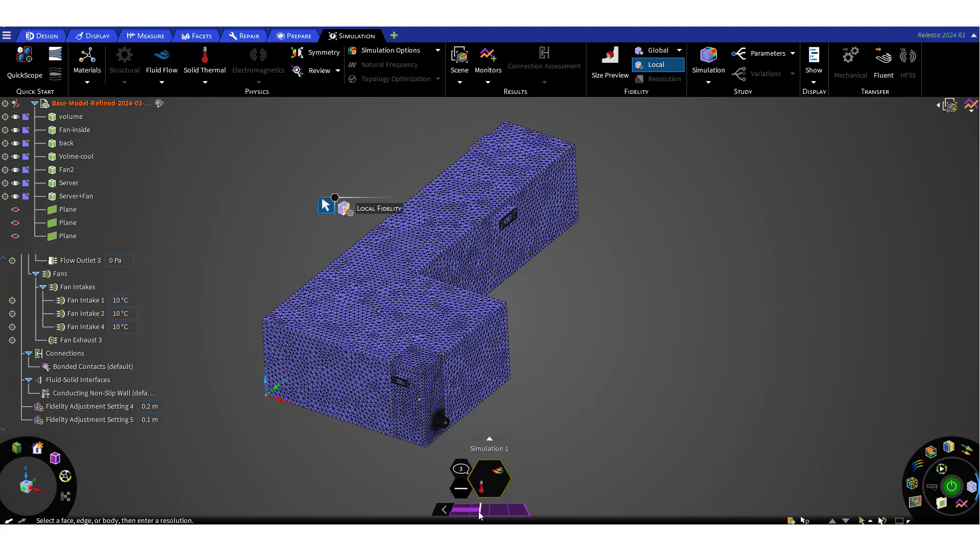
{"action": "left_click_drag", "start_coordinate": [472, 512], "coordinate": [469, 511]}
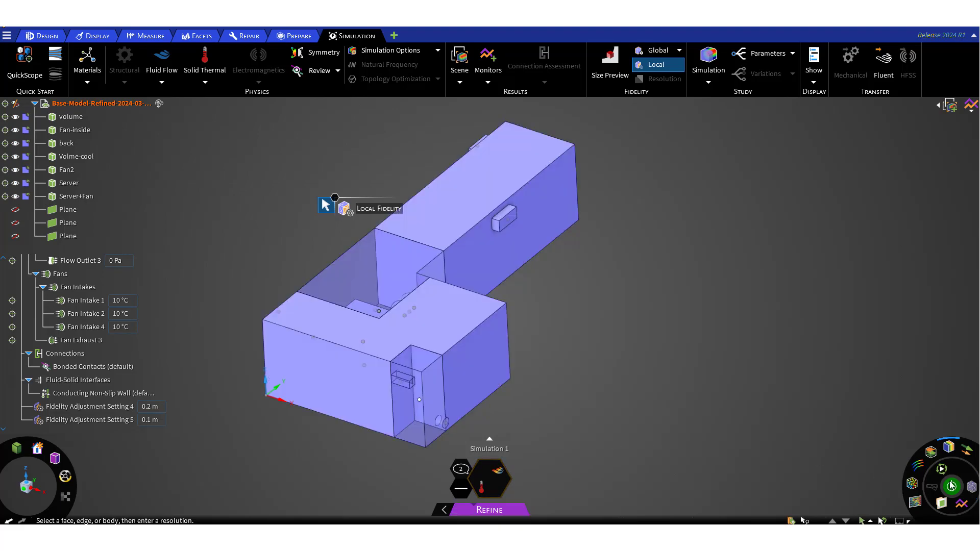
{"action": "left_click", "coordinate": [971, 486]}
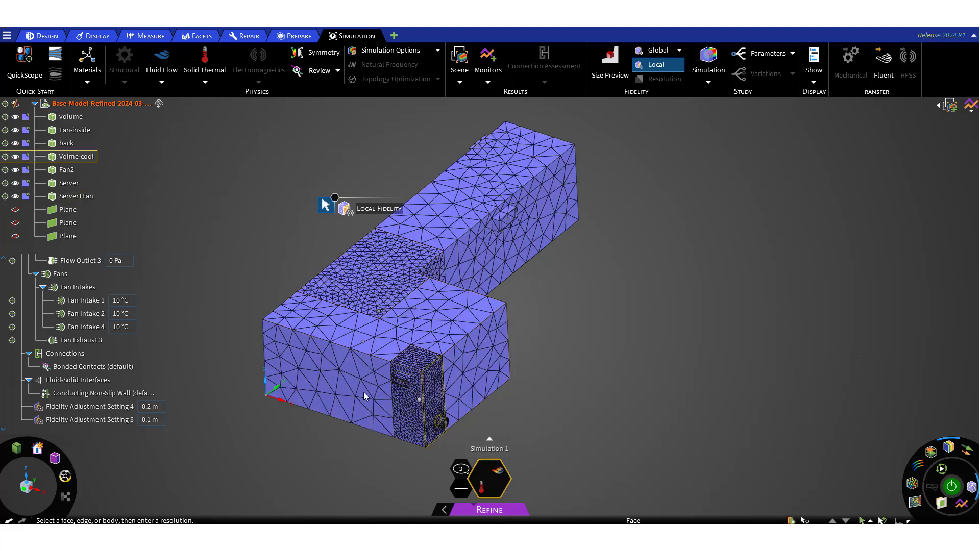
Step: Examine the surface mesh on the locally refined Volme-cool body and its transition to the coarser room, and leave Local Fidelity
{"action": "scroll", "coordinate": [410, 350], "scroll_direction": "up", "scroll_amount": 5}
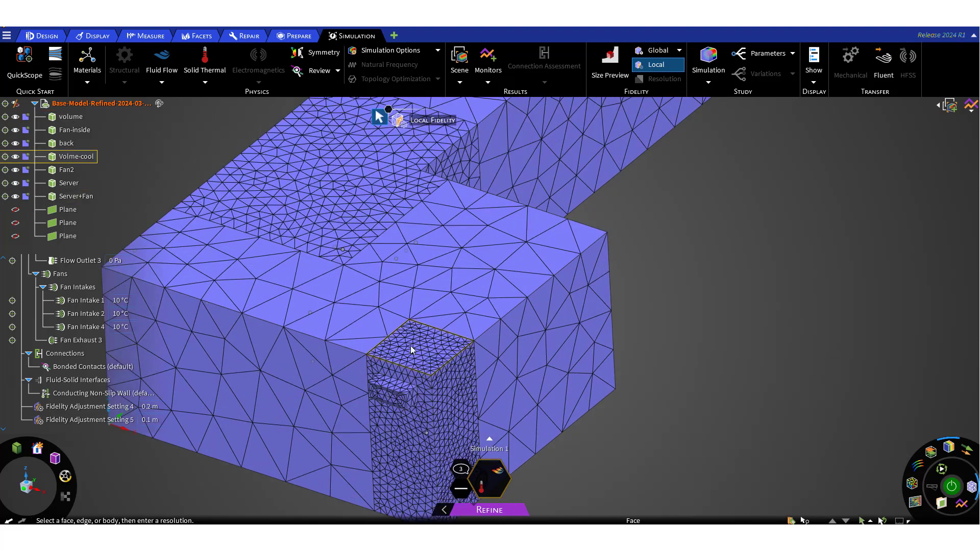
{"action": "scroll", "coordinate": [411, 350], "scroll_direction": "up", "scroll_amount": 4}
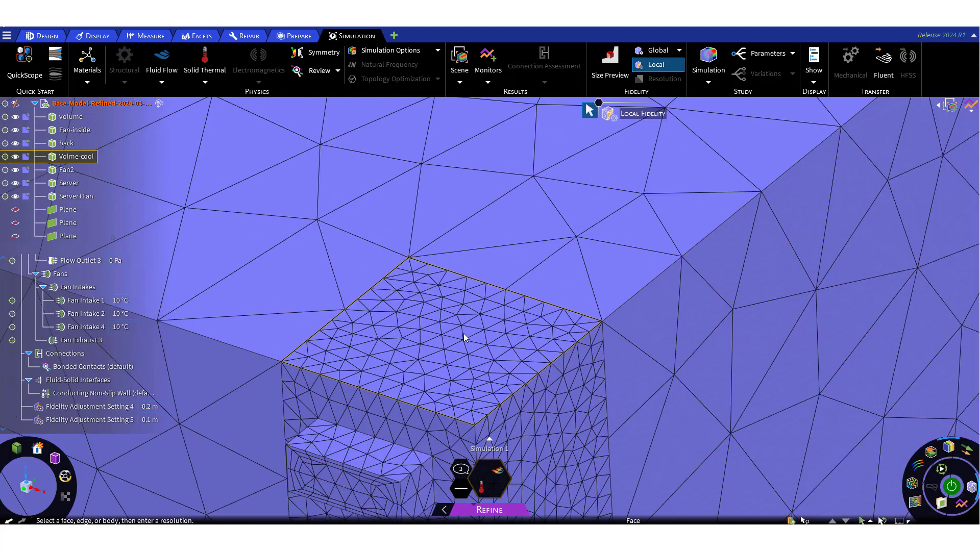
{"action": "scroll", "coordinate": [465, 341], "scroll_direction": "down", "scroll_amount": 10}
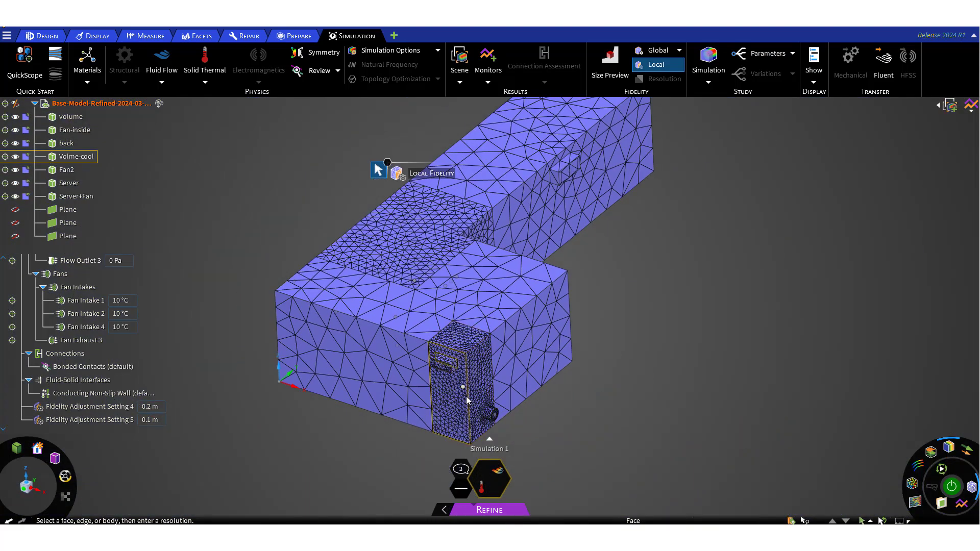
{"action": "scroll", "coordinate": [415, 265], "scroll_direction": "up", "scroll_amount": 5}
{"action": "scroll", "coordinate": [415, 253], "scroll_direction": "down", "scroll_amount": 7}
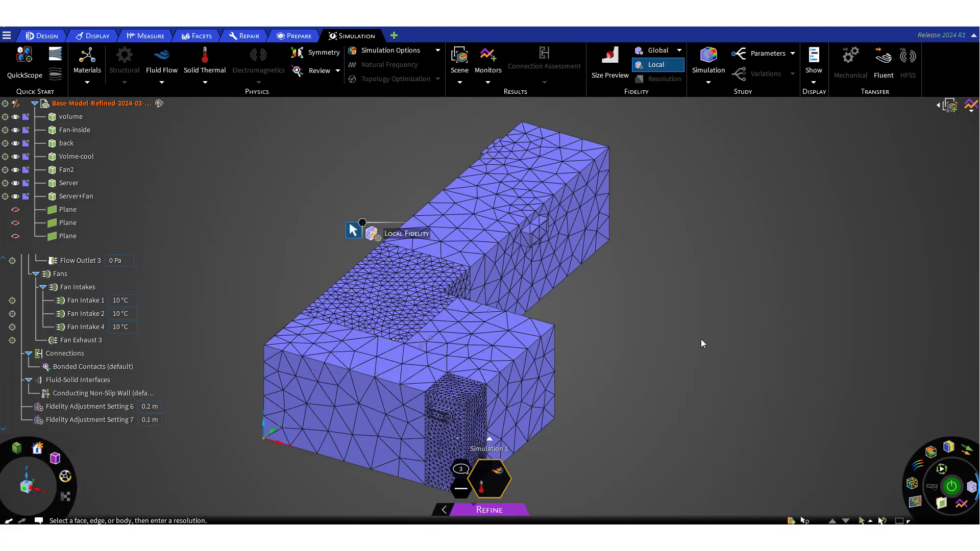
{"action": "key", "text": "Escape"}
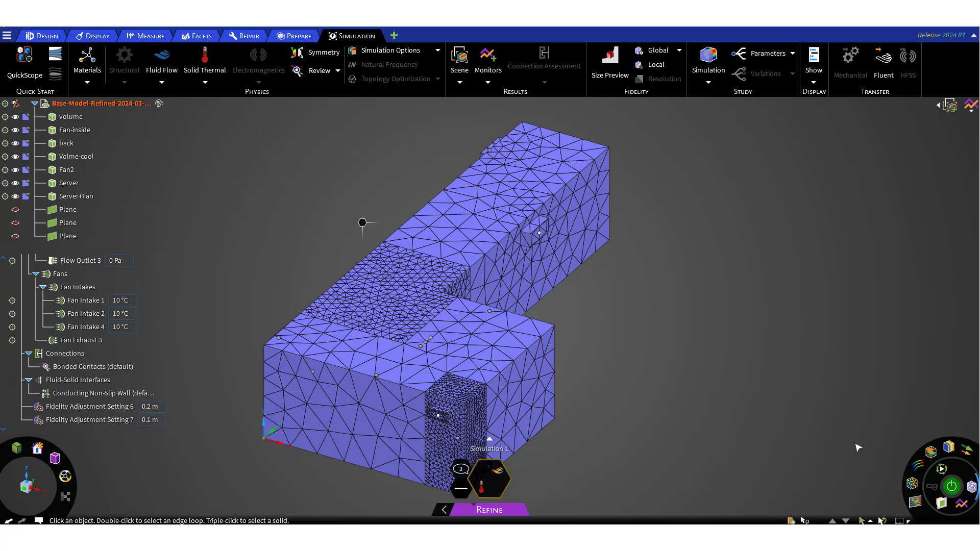
Step: Clip the mesh with the section plane and examine the interior elements where Volme-cool meets the coarser volume body
{"action": "left_click", "coordinate": [941, 504]}
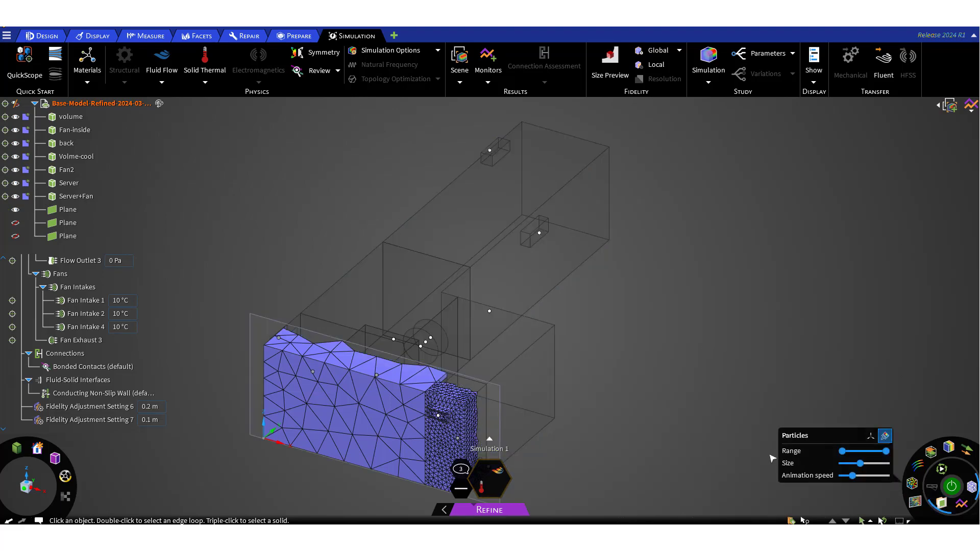
{"action": "middle_click_drag", "start_coordinate": [684, 437], "coordinate": [542, 415]}
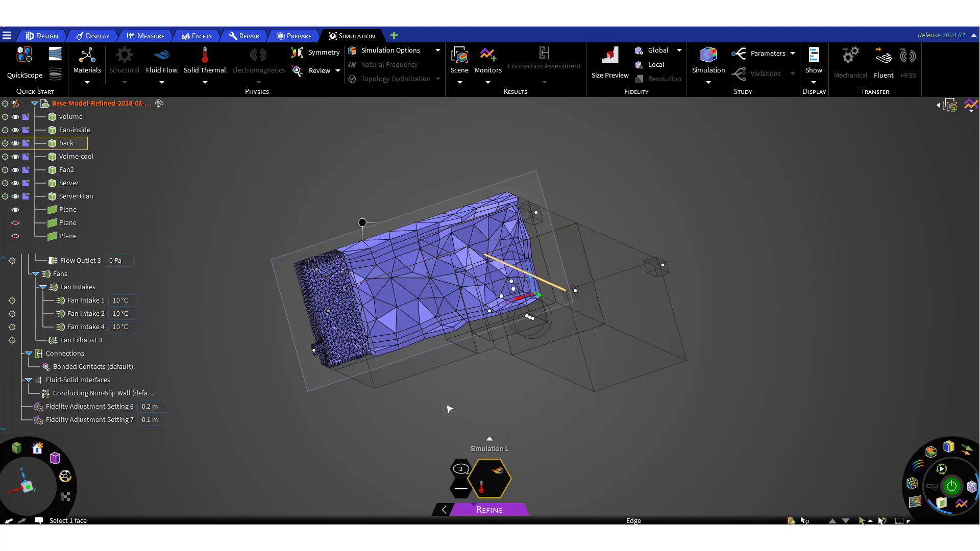
{"action": "middle_click_drag", "start_coordinate": [449, 407], "coordinate": [429, 373]}
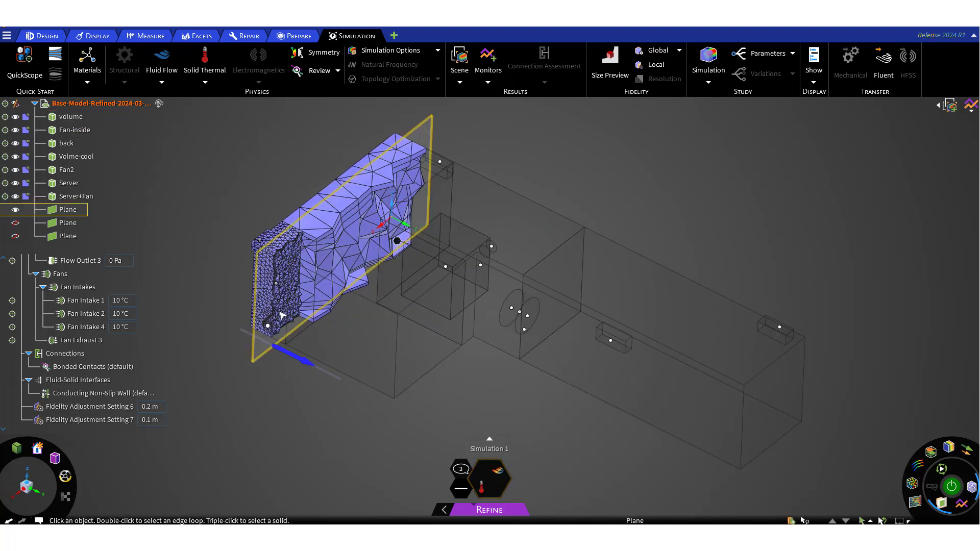
{"action": "scroll", "coordinate": [289, 266], "scroll_direction": "up", "scroll_amount": 5}
{"action": "scroll", "coordinate": [289, 266], "scroll_direction": "up", "scroll_amount": 3}
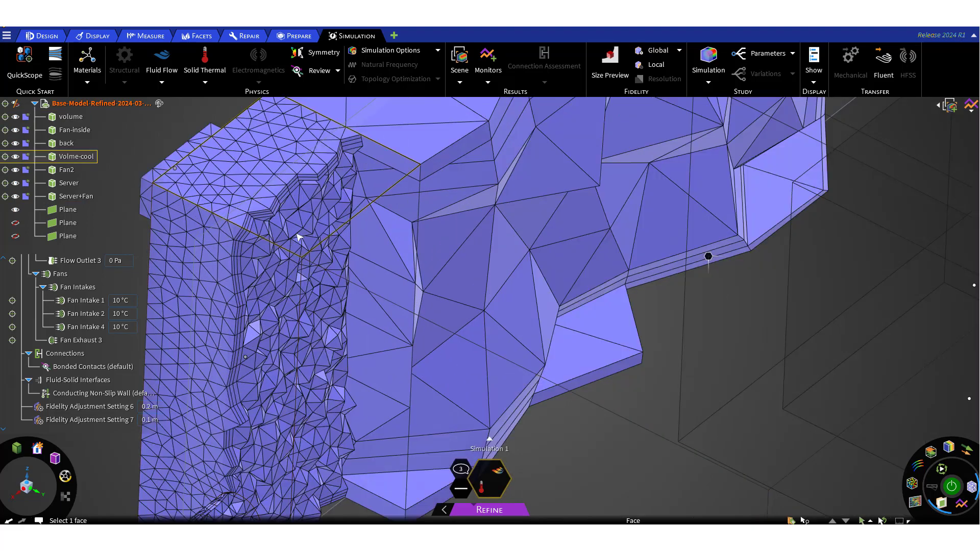
{"action": "scroll", "coordinate": [301, 279], "scroll_direction": "up", "scroll_amount": 3}
{"action": "middle_click_drag", "start_coordinate": [294, 269], "coordinate": [291, 267]}
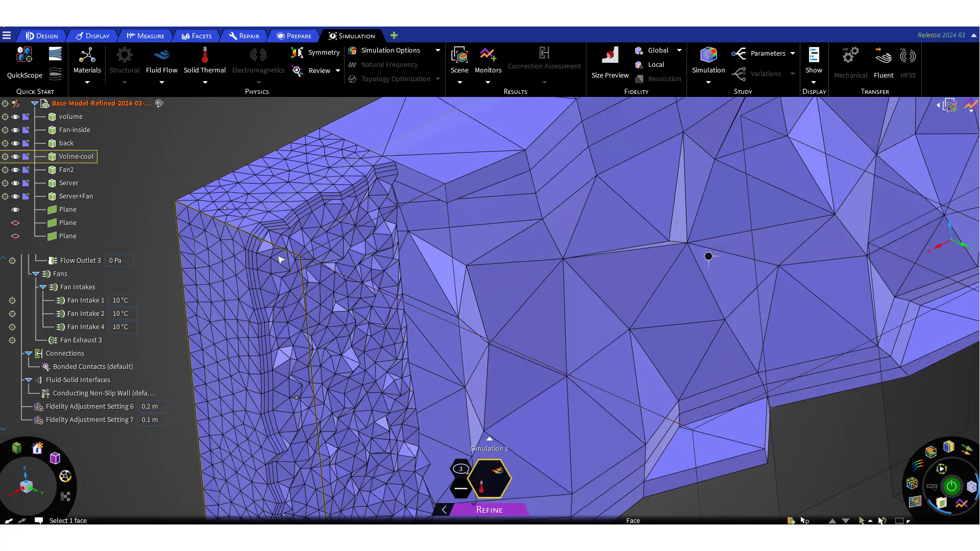
Step: Move the section plane farther through the model to examine the interior mesh around the server and the Server+Fan body
{"action": "scroll", "coordinate": [360, 226], "scroll_direction": "down", "scroll_amount": 5}
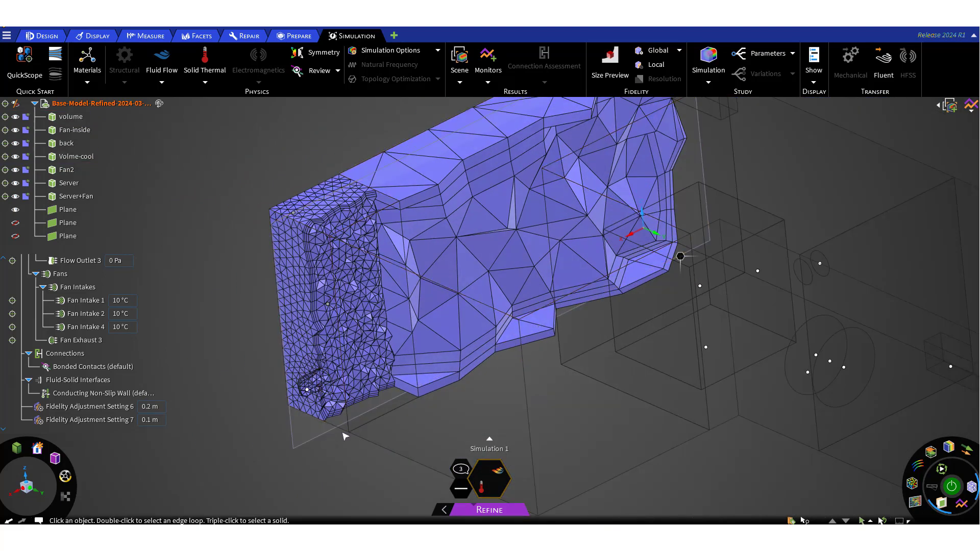
{"action": "left_click_drag", "start_coordinate": [331, 434], "coordinate": [415, 481]}
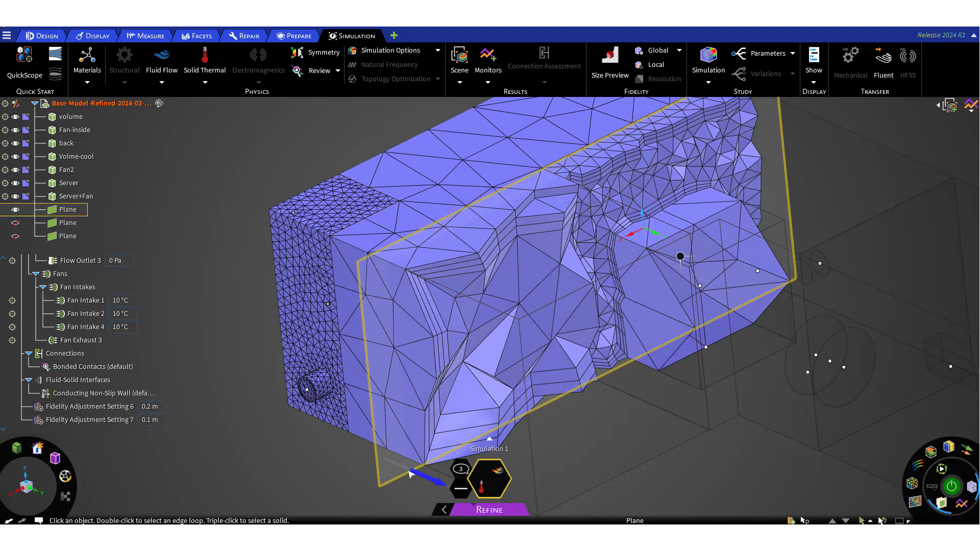
{"action": "left_click_drag", "start_coordinate": [413, 472], "coordinate": [590, 529]}
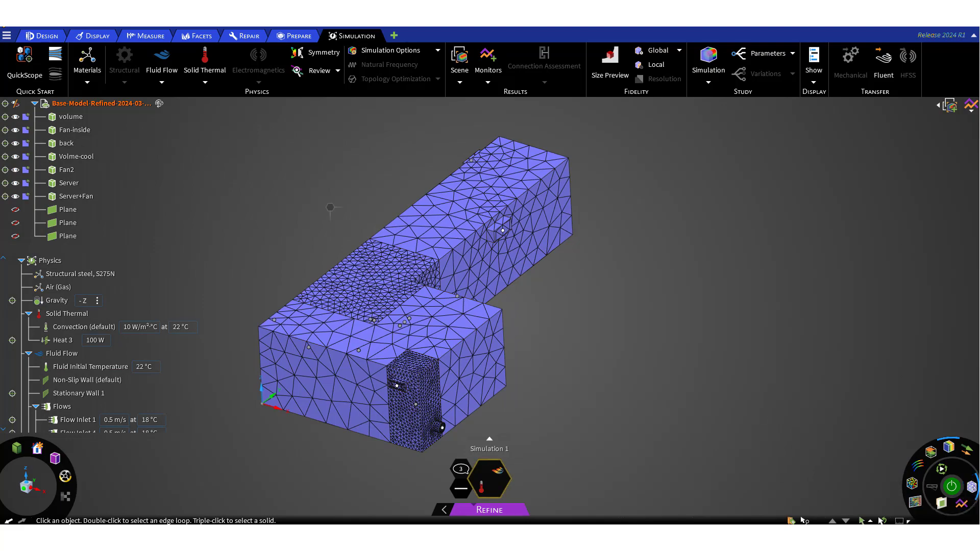
Step: Switch to the PowerPoint presentation with the Mesh Fidelity using Fidelity Slide Bar slide
{"action": "key", "text": "alt+Tab"}
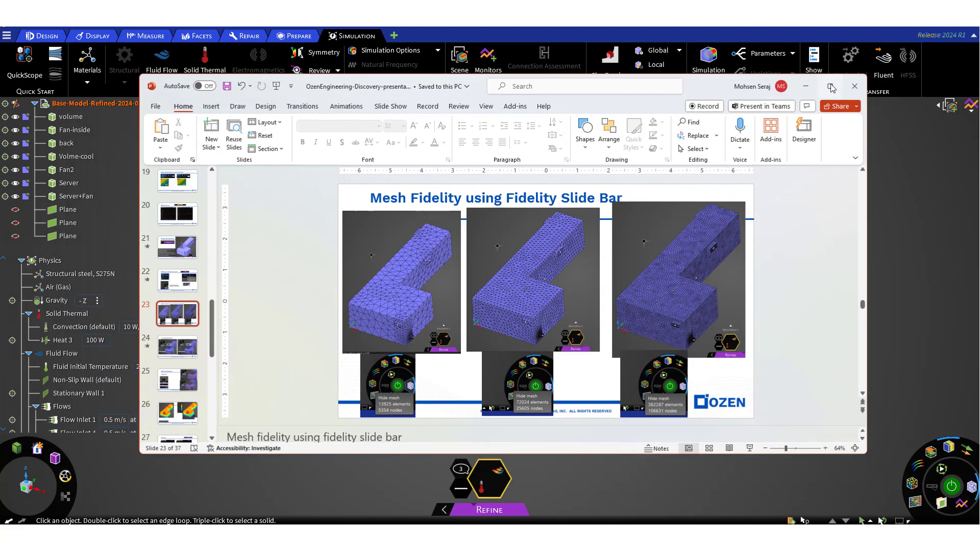
Step: Compare the meshes and their element and node counts for the three fidelity levels on the slide, and return to Ansys Discovery
{"action": "left_click", "coordinate": [829, 86]}
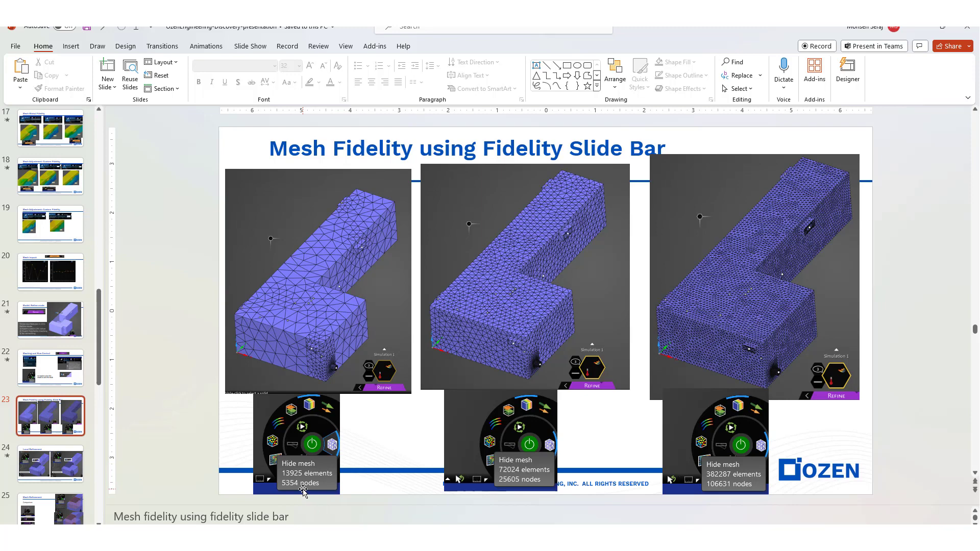
{"action": "left_click", "coordinate": [922, 28]}
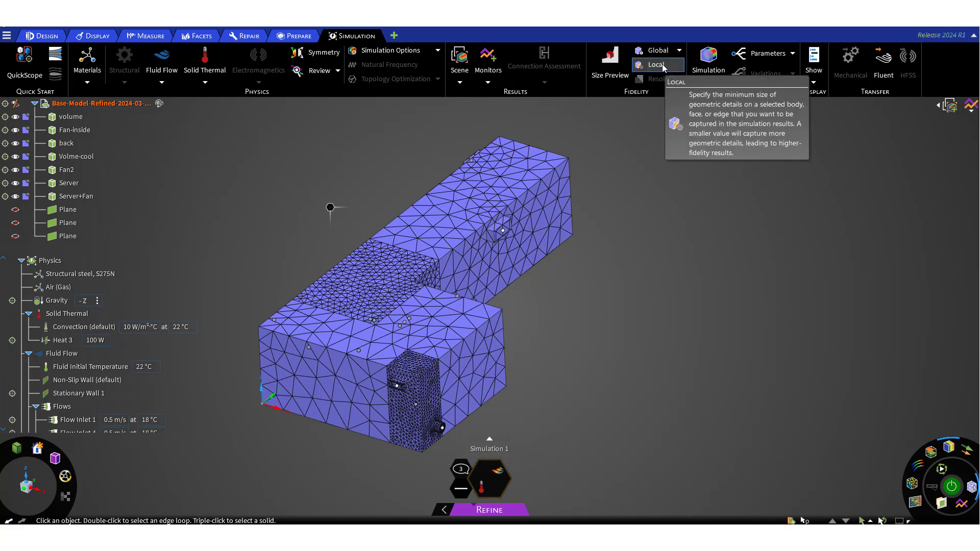
Step: Specify Polyhedra mesh as the fluid flow meshing method in the simulation options and generate the mesh
{"action": "mouse_move", "coordinate": [580, 538]}
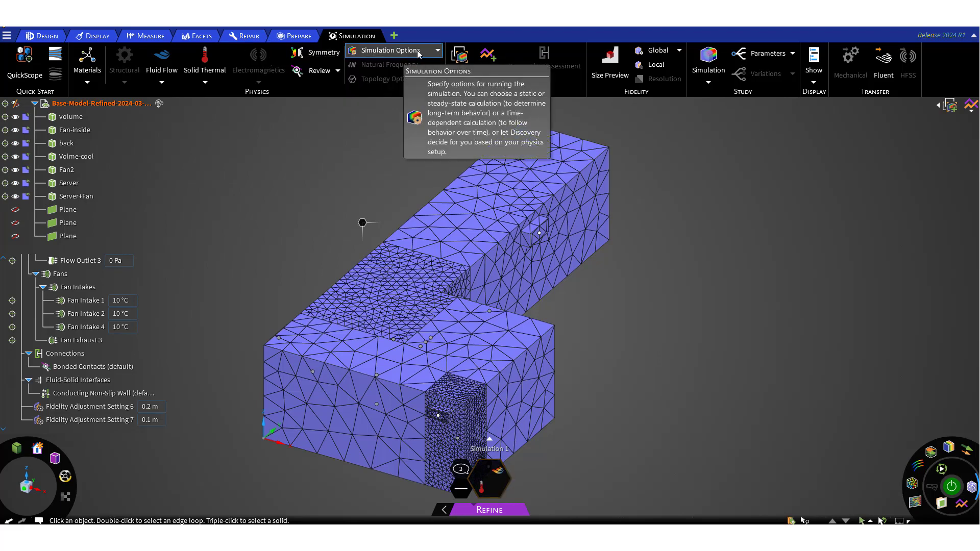
{"action": "left_click", "coordinate": [437, 50]}
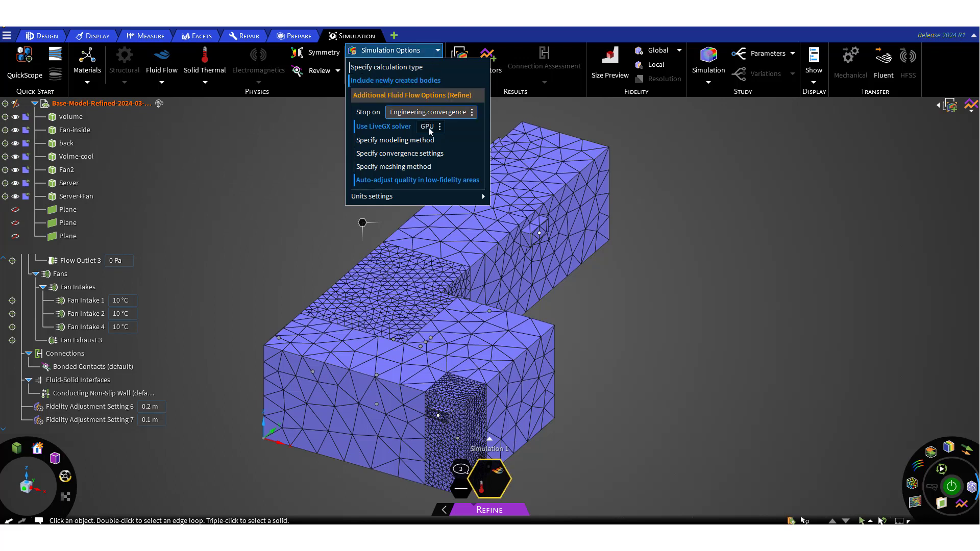
{"action": "left_click", "coordinate": [430, 167]}
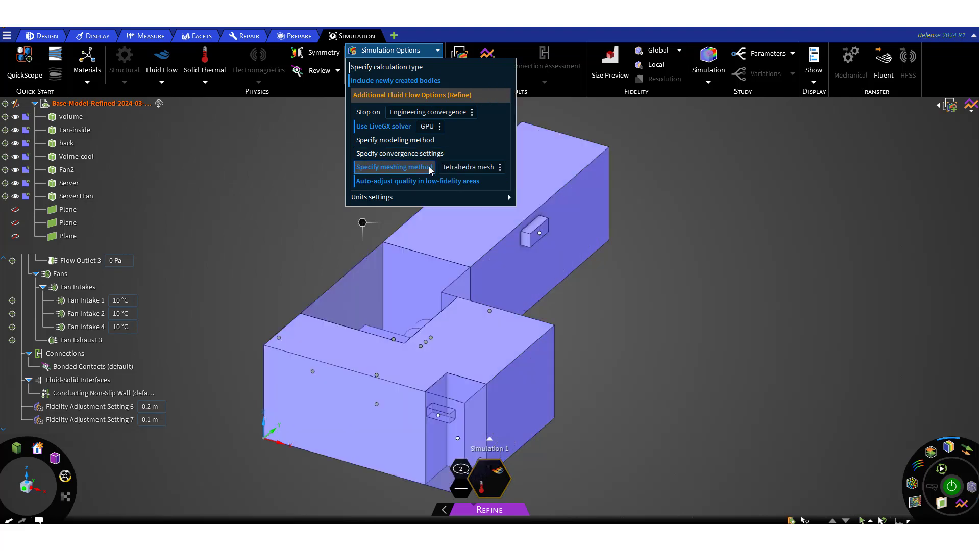
{"action": "left_click", "coordinate": [500, 167]}
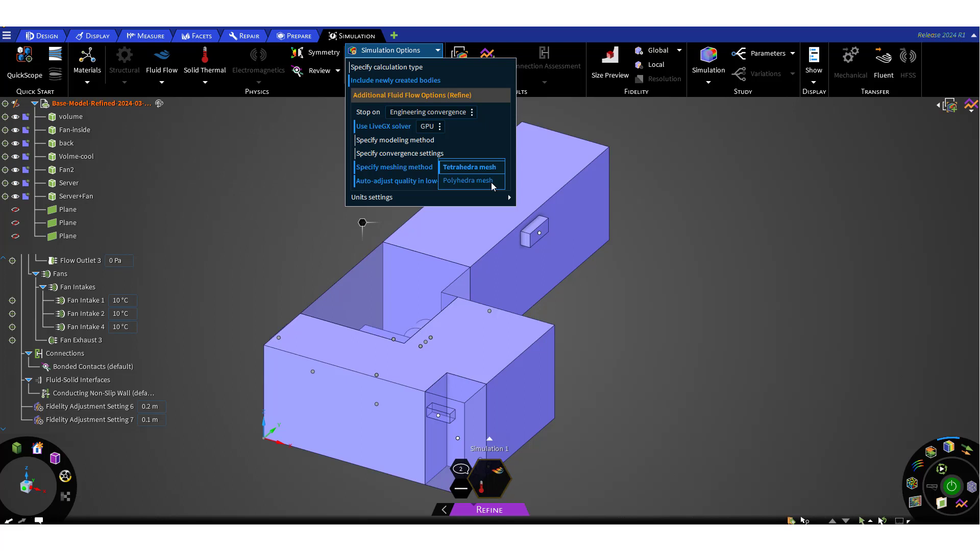
{"action": "left_click", "coordinate": [490, 181]}
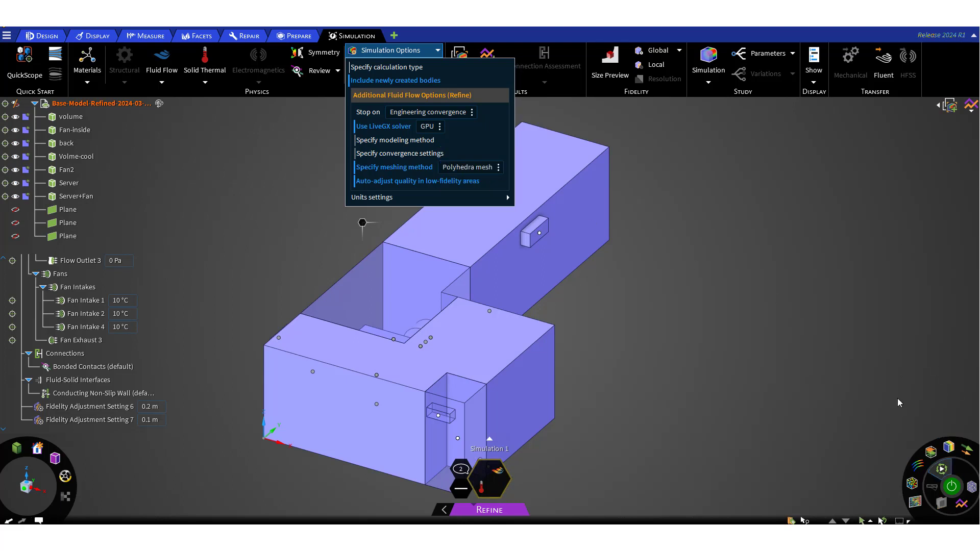
{"action": "left_click", "coordinate": [752, 174]}
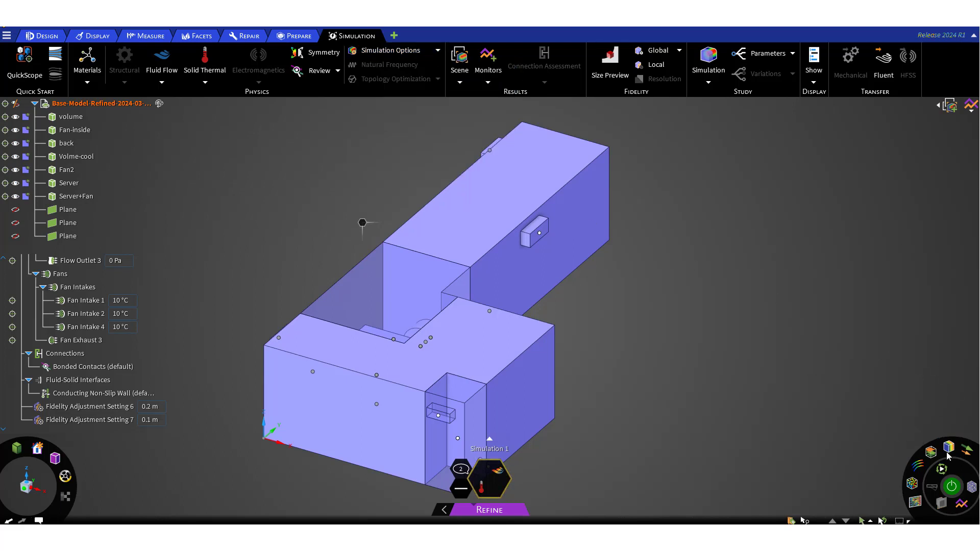
{"action": "left_click", "coordinate": [974, 491]}
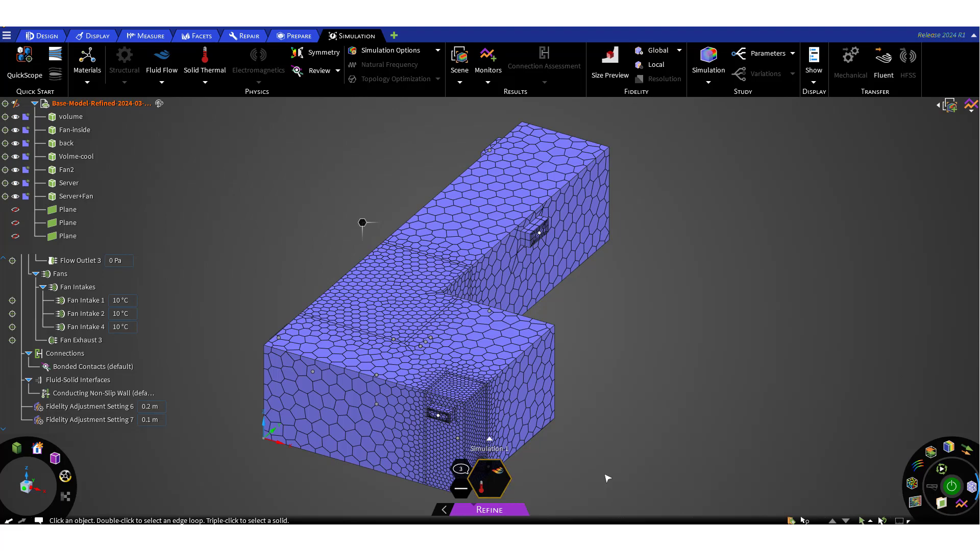
Step: Examine the polyhedral surface mesh on the room and its transition to the locally refined bodies
{"action": "scroll", "coordinate": [584, 469], "scroll_direction": "up", "scroll_amount": 1}
{"action": "scroll", "coordinate": [553, 457], "scroll_direction": "down", "scroll_amount": 1}
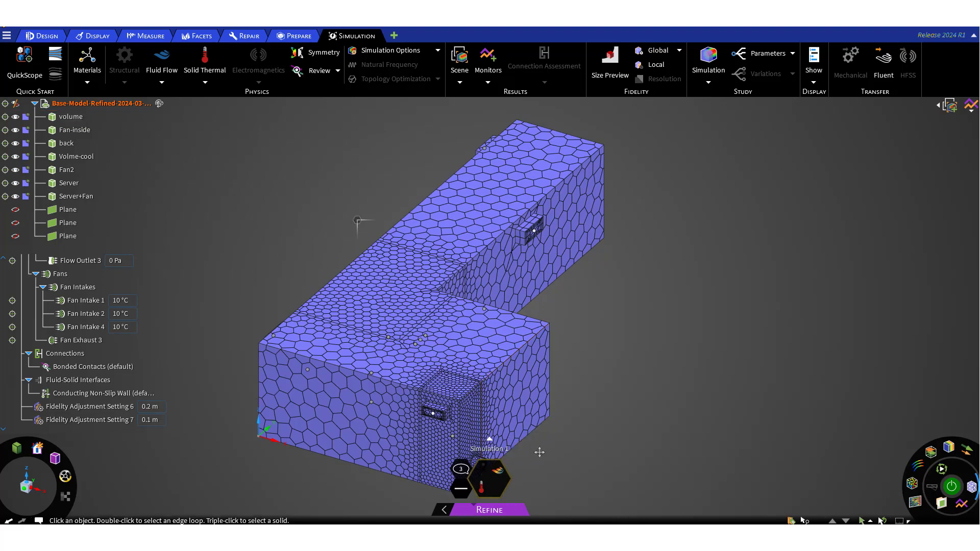
{"action": "middle_click_drag", "start_coordinate": [539, 452], "coordinate": [580, 443], "text": "shift"}
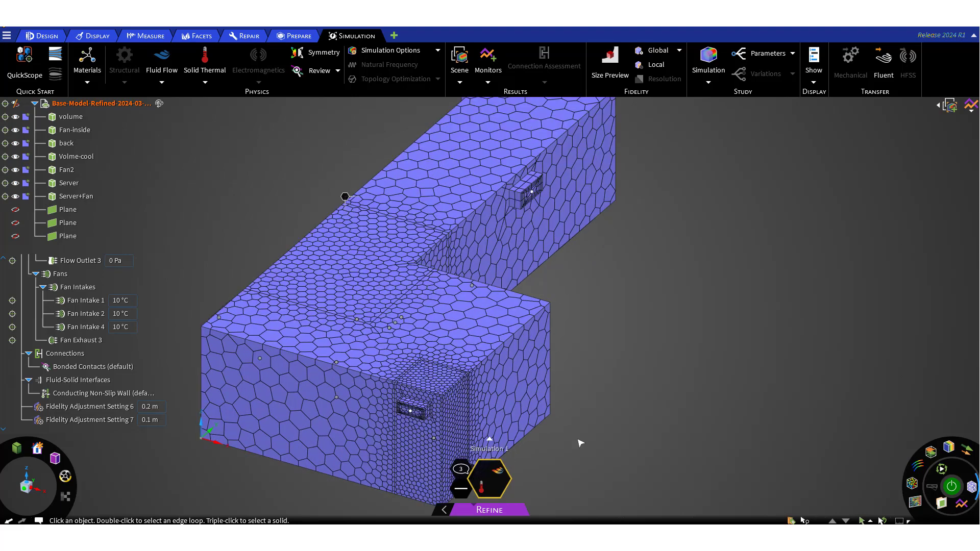
{"action": "middle_click_drag", "start_coordinate": [575, 444], "coordinate": [523, 411], "text": "shift"}
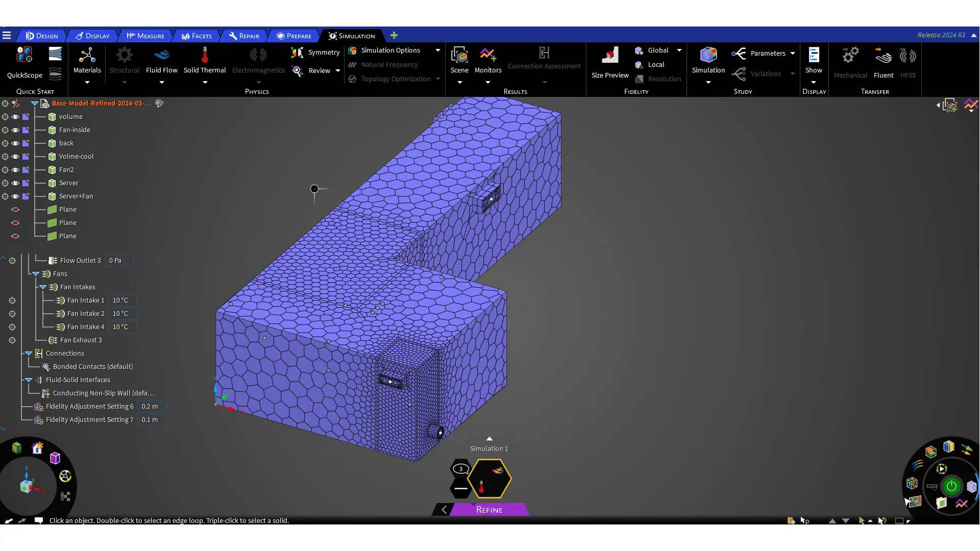
Step: Clip the polyhedral mesh with the section plane and examine the interior elements from below around the Volme-cool body
{"action": "left_click", "coordinate": [940, 503]}
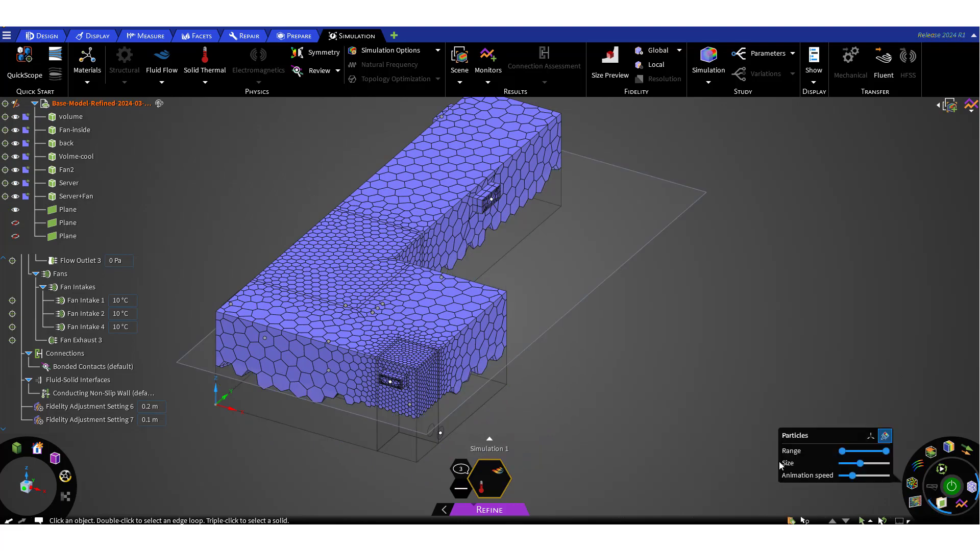
{"action": "middle_click_drag", "start_coordinate": [595, 459], "coordinate": [591, 330]}
{"action": "middle_click_drag", "start_coordinate": [465, 293], "coordinate": [503, 411], "text": "shift"}
{"action": "scroll", "coordinate": [411, 270], "scroll_direction": "up", "scroll_amount": 3}
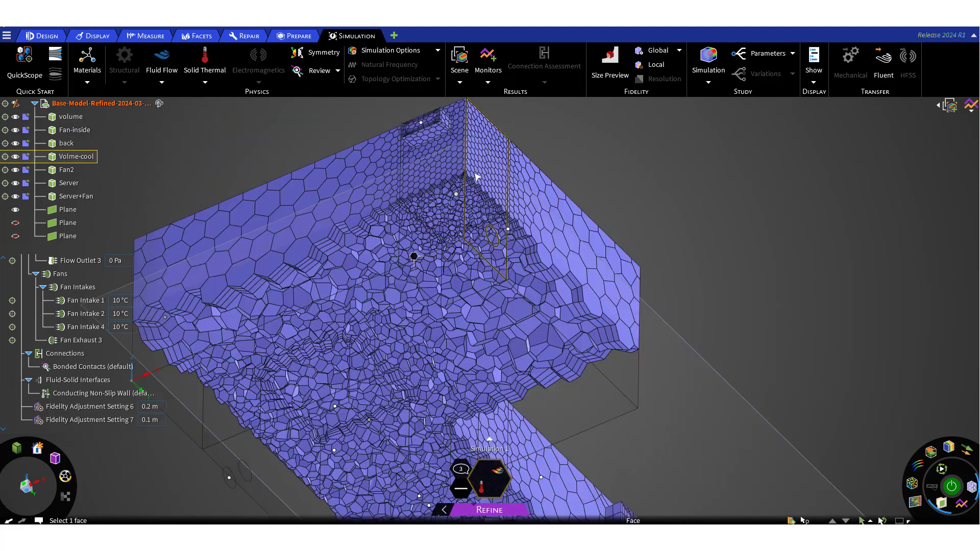
{"action": "scroll", "coordinate": [457, 197], "scroll_direction": "up", "scroll_amount": 2}
{"action": "scroll", "coordinate": [457, 197], "scroll_direction": "up", "scroll_amount": 3}
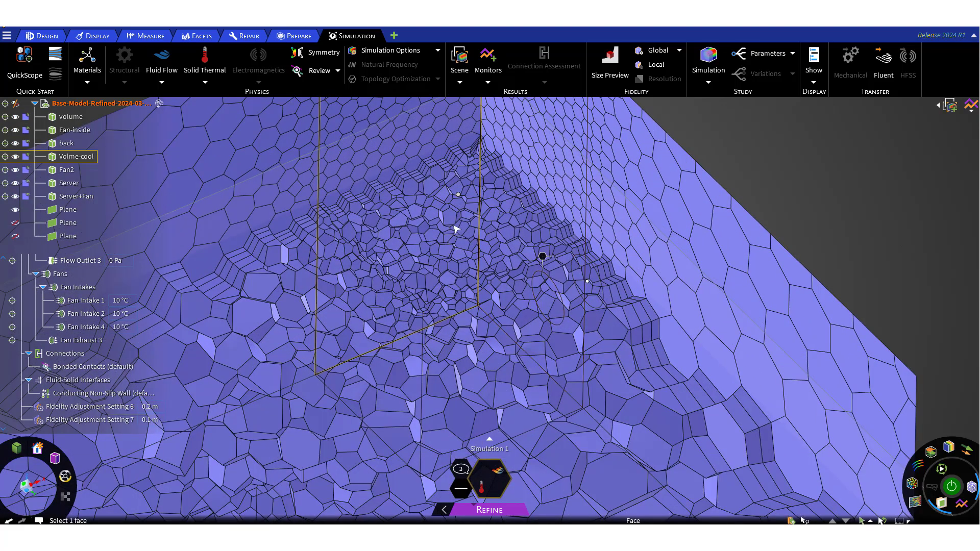
{"action": "scroll", "coordinate": [457, 227], "scroll_direction": "down", "scroll_amount": 2}
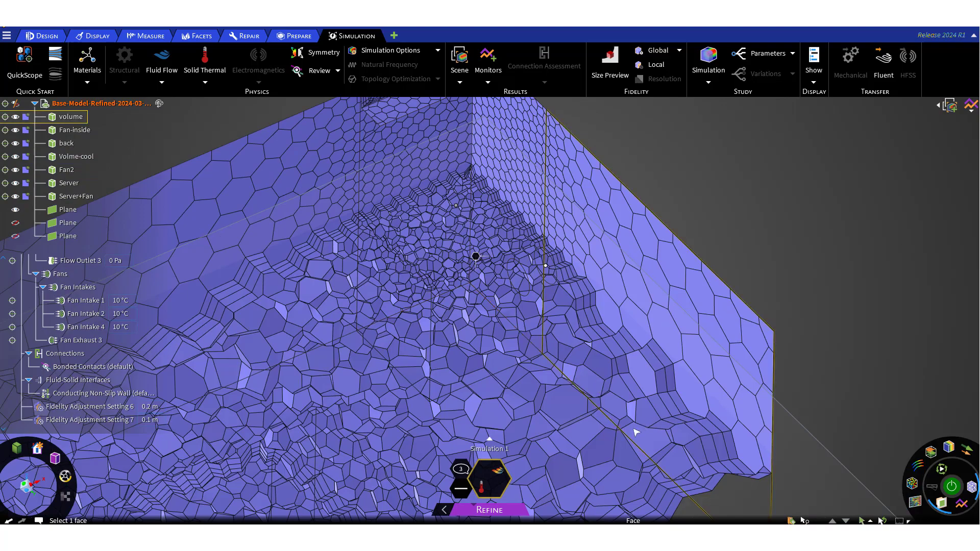
{"action": "scroll", "coordinate": [335, 301], "scroll_direction": "down", "scroll_amount": 3}
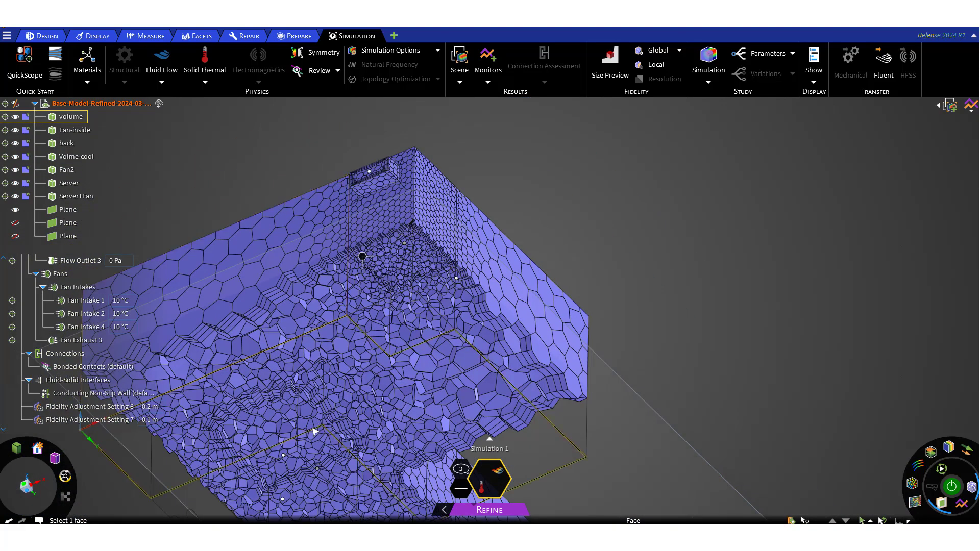
Step: Examine the interior polyhedral elements in the middle of the volume body, where the locally refined region meets coarser cells
{"action": "scroll", "coordinate": [268, 457], "scroll_direction": "up", "scroll_amount": 4}
{"action": "middle_click_drag", "start_coordinate": [308, 425], "coordinate": [436, 355], "text": "ctrl"}
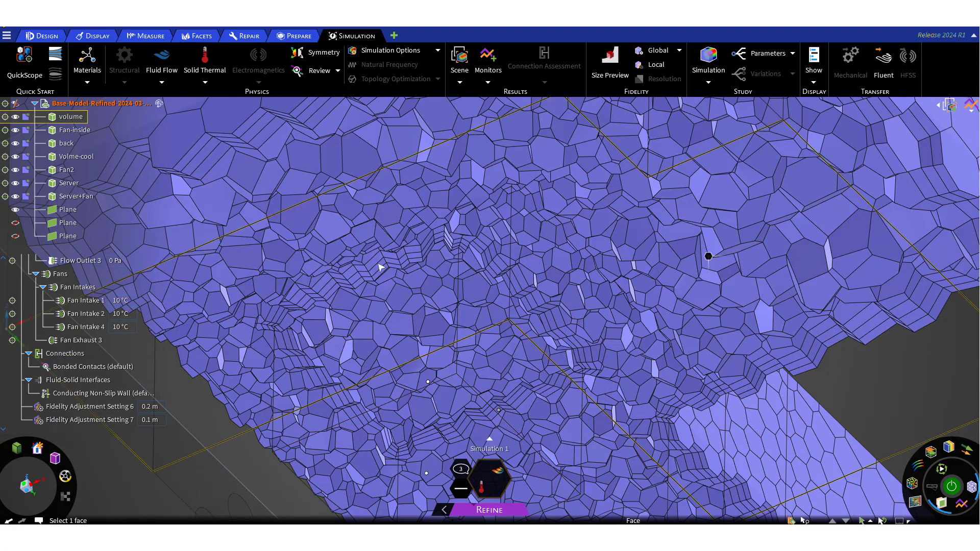
{"action": "scroll", "coordinate": [339, 312], "scroll_direction": "down", "scroll_amount": 8}
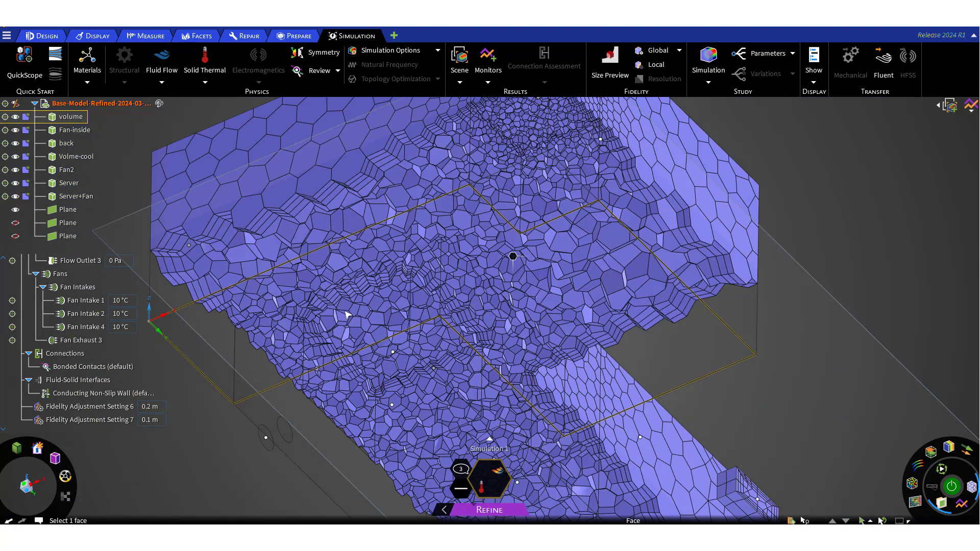
Step: Remove the section clipping, examine the complete polyhedral surface mesh from outside, and restore the home view
{"action": "middle_click_drag", "start_coordinate": [385, 332], "coordinate": [377, 406]}
{"action": "scroll", "coordinate": [475, 306], "scroll_direction": "up", "scroll_amount": 5}
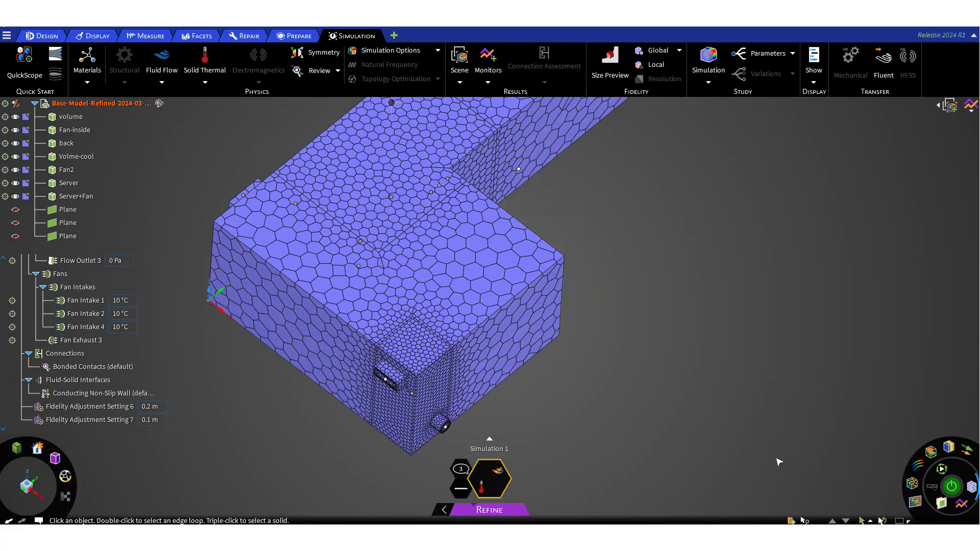
{"action": "mouse_move", "coordinate": [631, 420]}
{"action": "middle_mouse_down"}
{"action": "mouse_move", "coordinate": [623, 363]}
{"action": "mouse_move", "coordinate": [628, 438]}
{"action": "middle_mouse_up"}
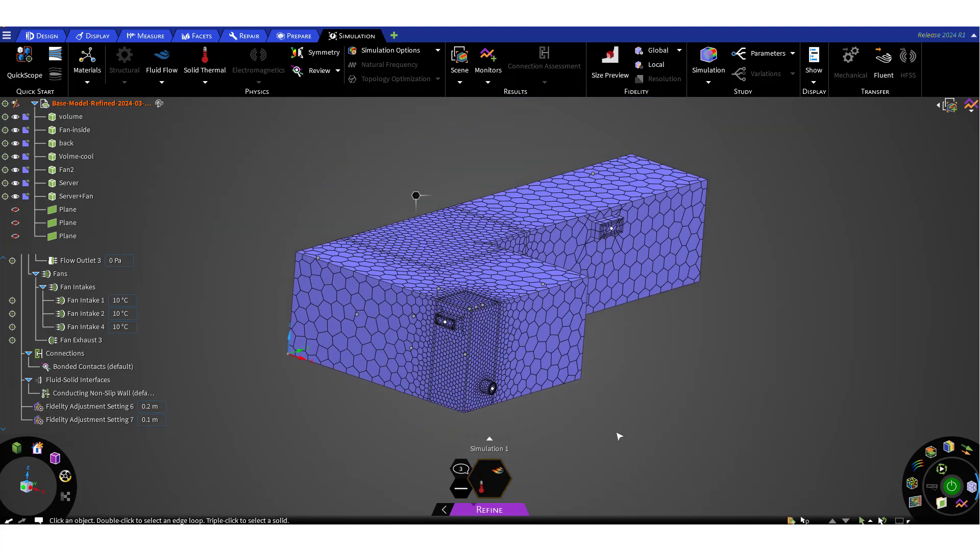
{"action": "left_click", "coordinate": [971, 487]}
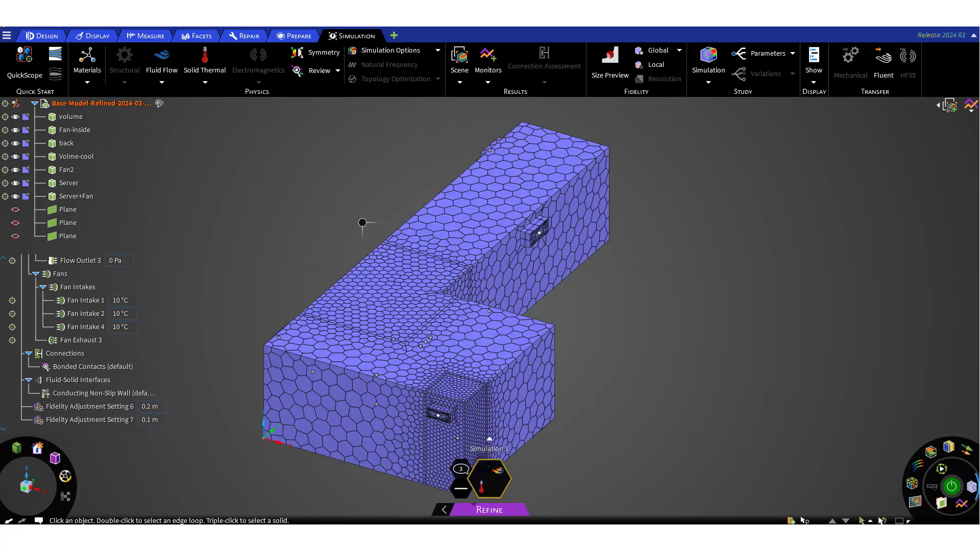
Step: Switch to the PowerPoint presentation, compare the two meshes on the Local Refinement slide, and return to Ansys Discovery
{"action": "left_click_drag", "start_coordinate": [0, 153], "coordinate": [721, 143]}
{"action": "double_click", "coordinate": [721, 143]}
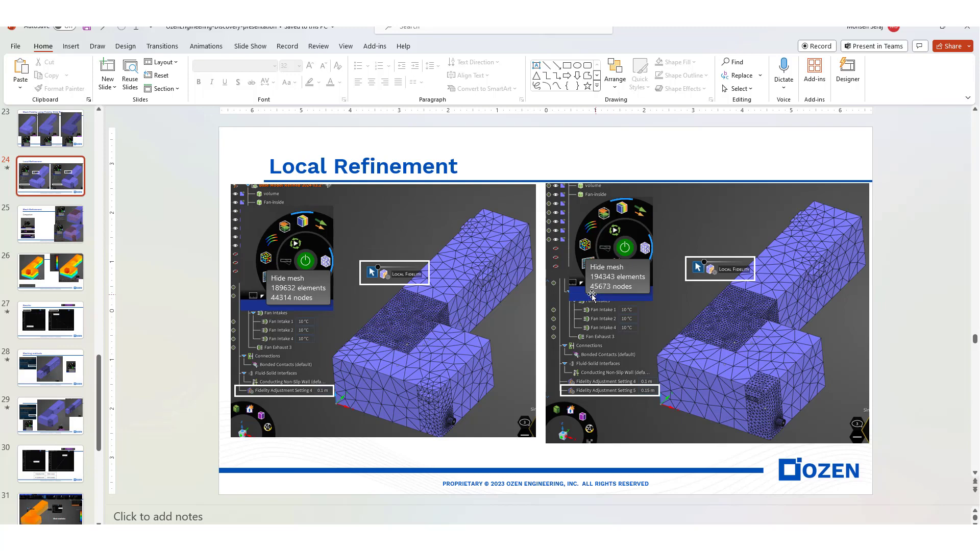
{"action": "left_click", "coordinate": [916, 32]}
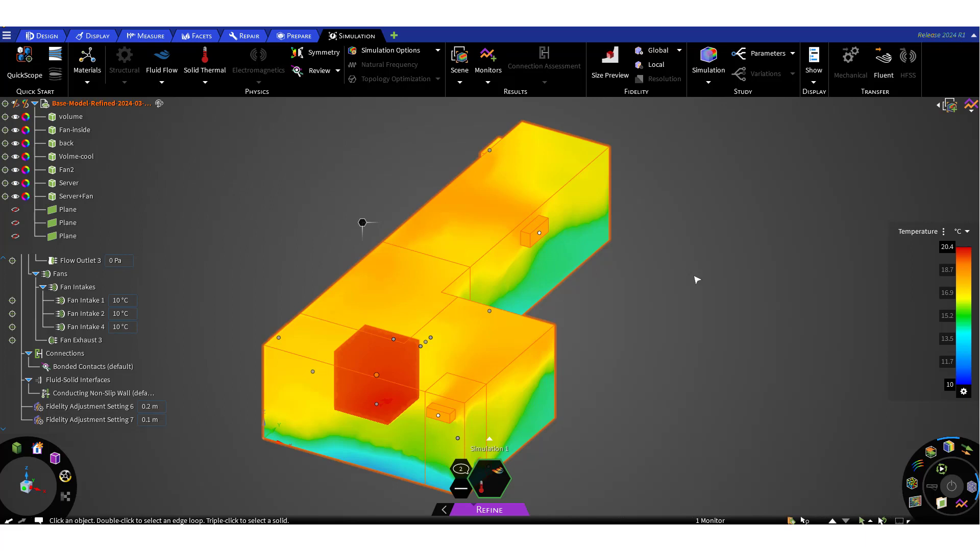
Step: Review the Max. Velocity and Max. Temperature monitor charts across the successive Refine runs, and close both charts
{"action": "left_click", "coordinate": [971, 109]}
{"action": "left_click", "coordinate": [901, 126]}
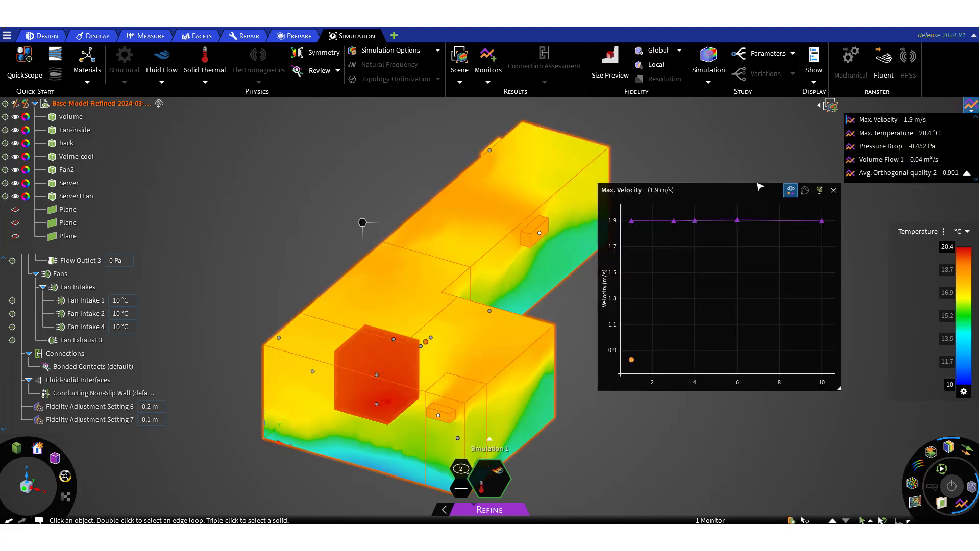
{"action": "left_click_drag", "start_coordinate": [715, 197], "coordinate": [691, 163]}
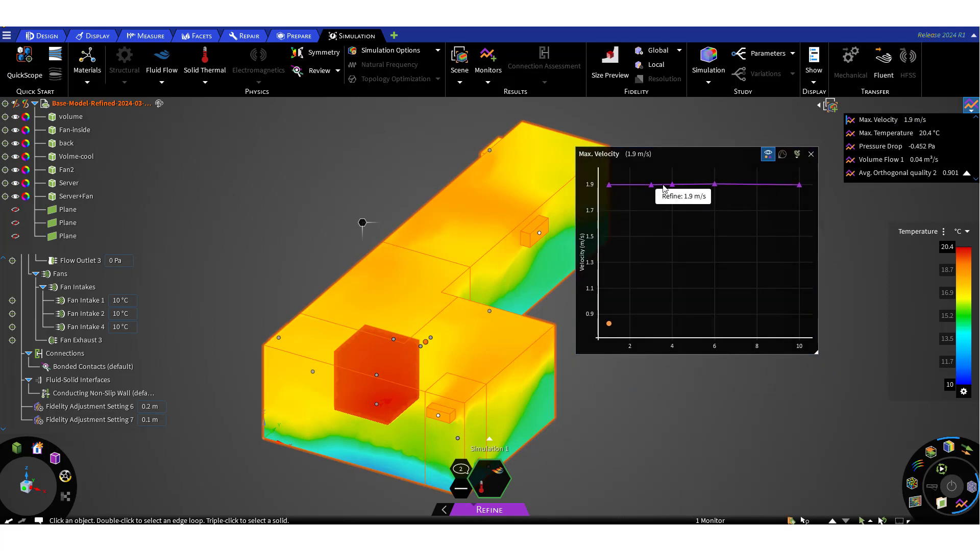
{"action": "mouse_move", "coordinate": [713, 187]}
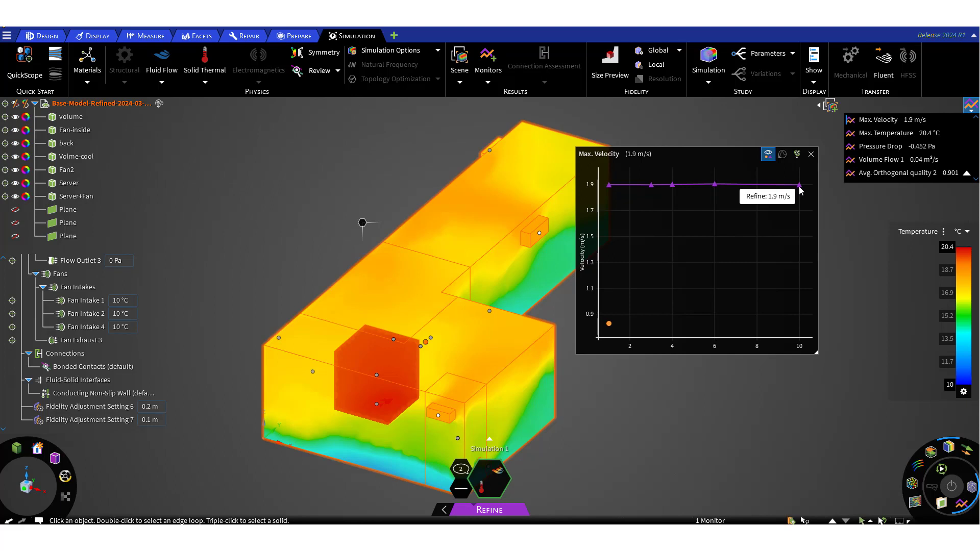
{"action": "left_click", "coordinate": [811, 154]}
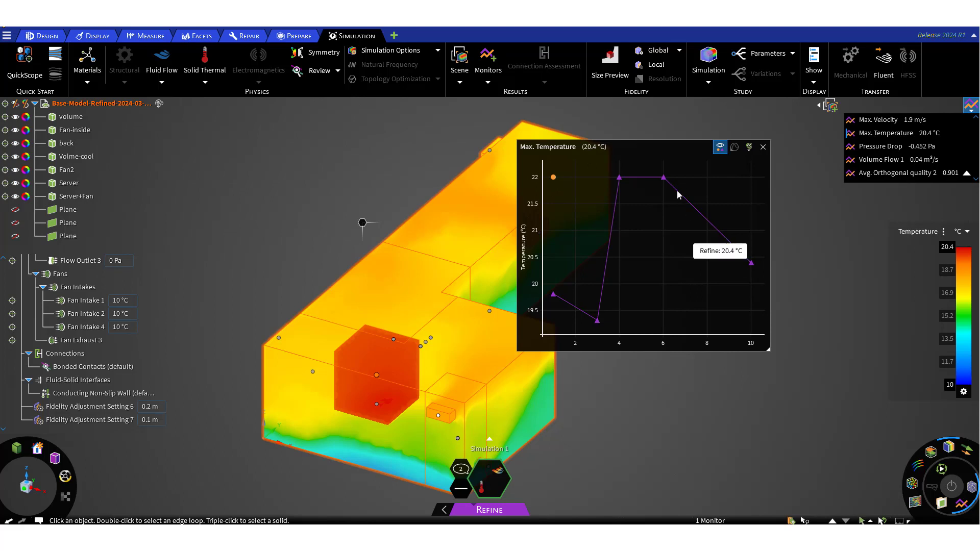
{"action": "left_click", "coordinate": [762, 147]}
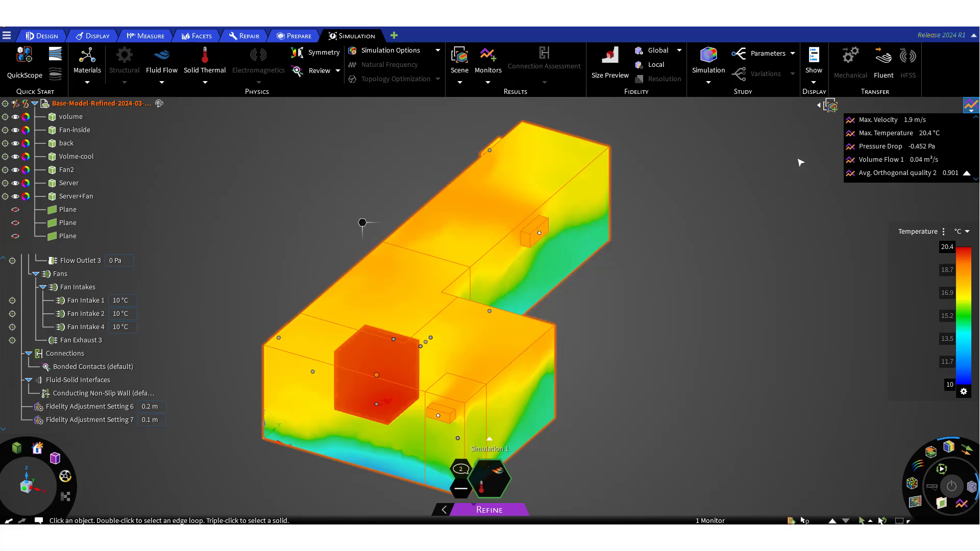
Step: Open the Pressure Drop monitor chart, enlarge it to compare the values across the Refine runs, and close it
{"action": "left_click", "coordinate": [855, 149]}
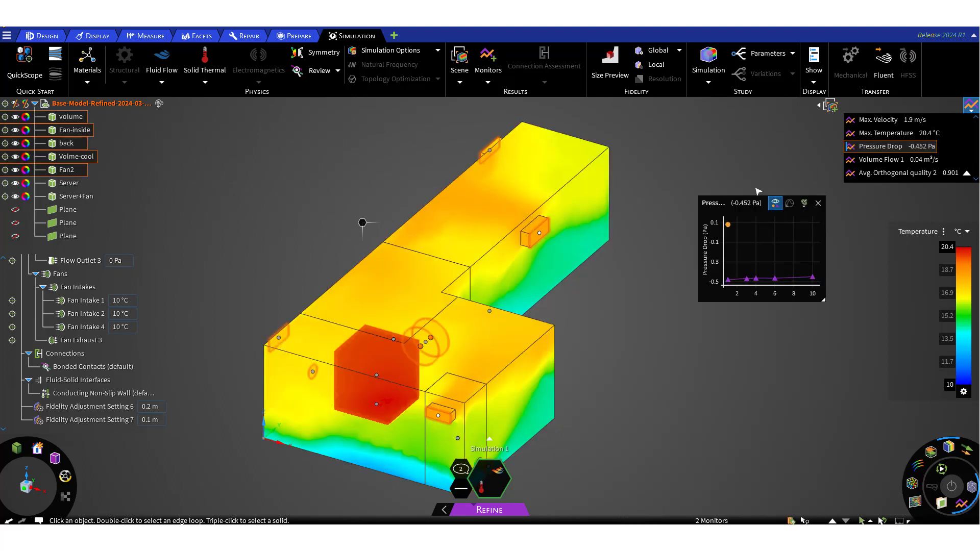
{"action": "left_click_drag", "start_coordinate": [733, 205], "coordinate": [626, 193]}
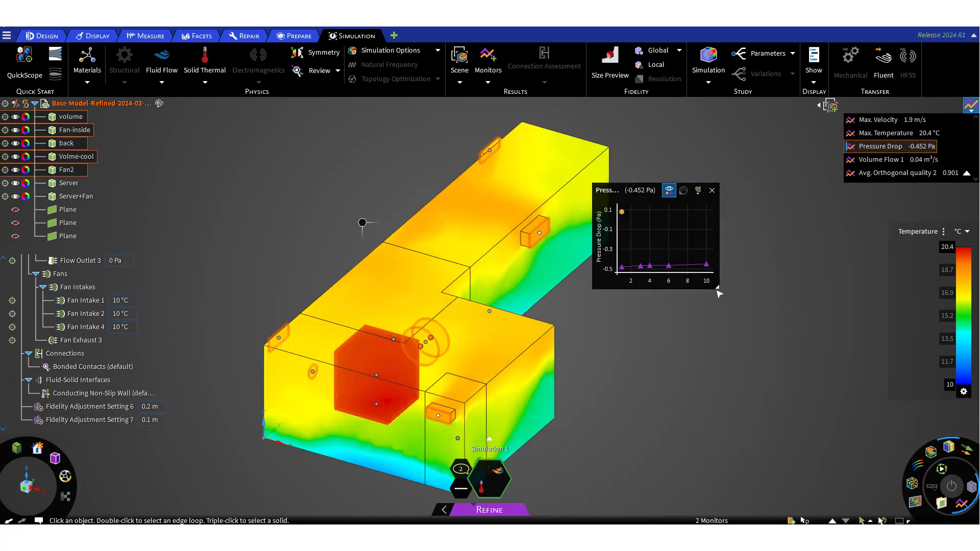
{"action": "left_click_drag", "start_coordinate": [721, 292], "coordinate": [787, 353]}
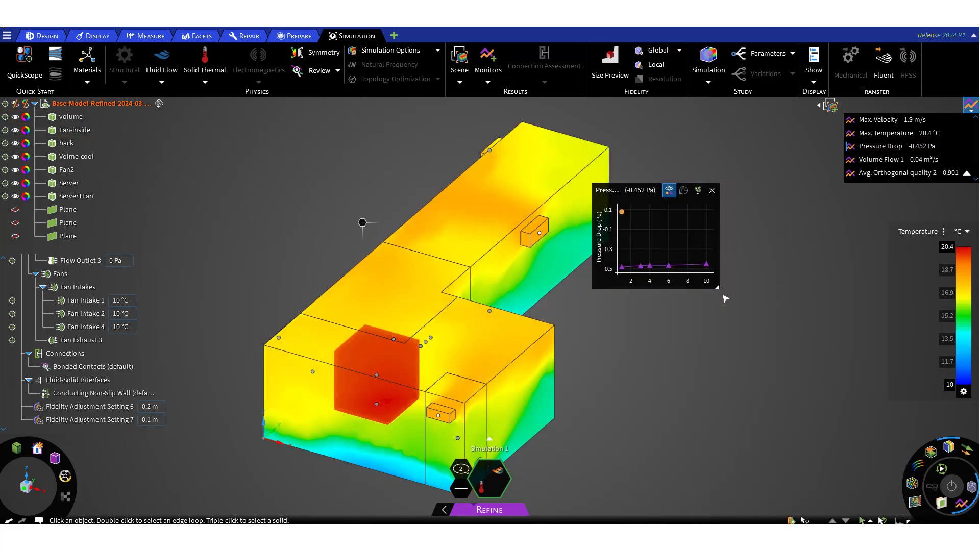
{"action": "left_click_drag", "start_coordinate": [716, 287], "coordinate": [850, 404]}
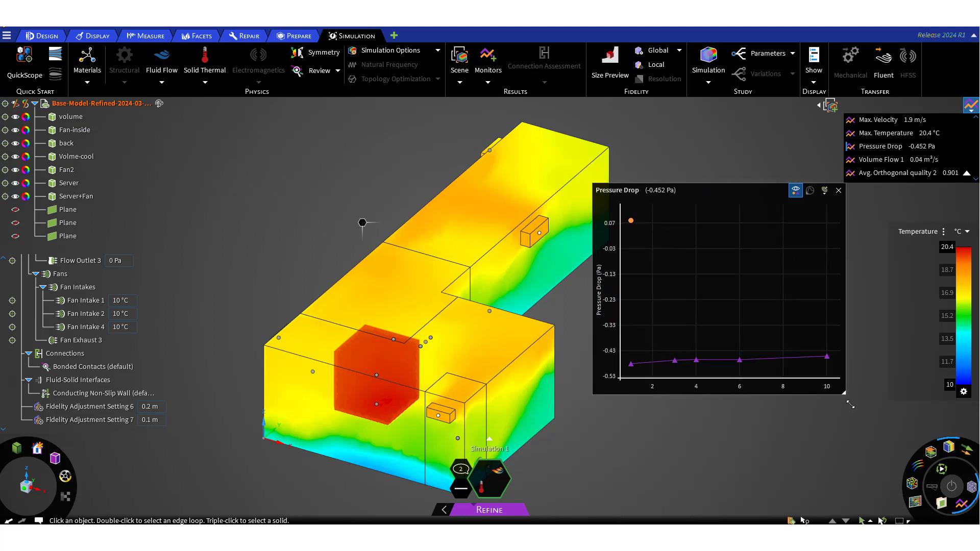
{"action": "left_click", "coordinate": [838, 190]}
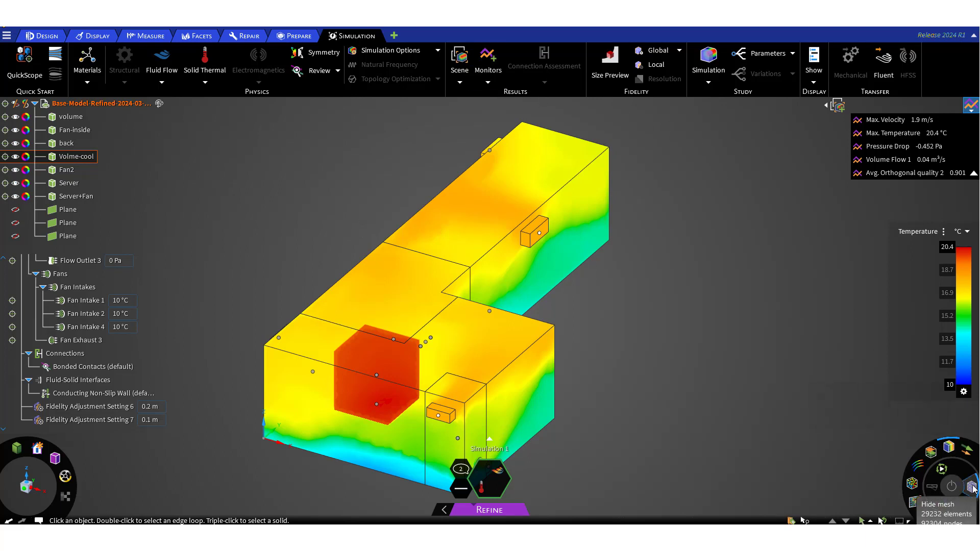
Step: Create a Mesh Quality monitor for the average aspect ratio over all seven bodies of the server room model
{"action": "left_click", "coordinate": [489, 79]}
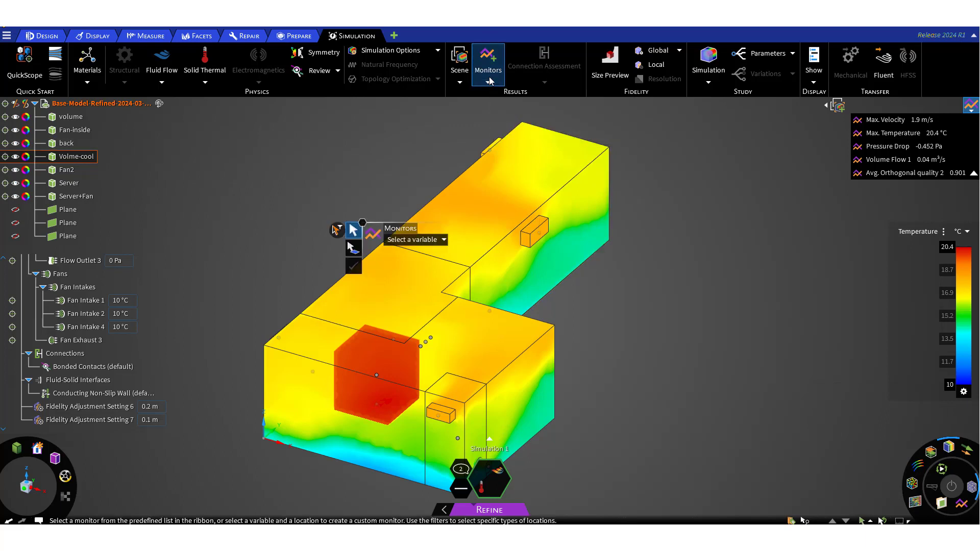
{"action": "left_click", "coordinate": [444, 240]}
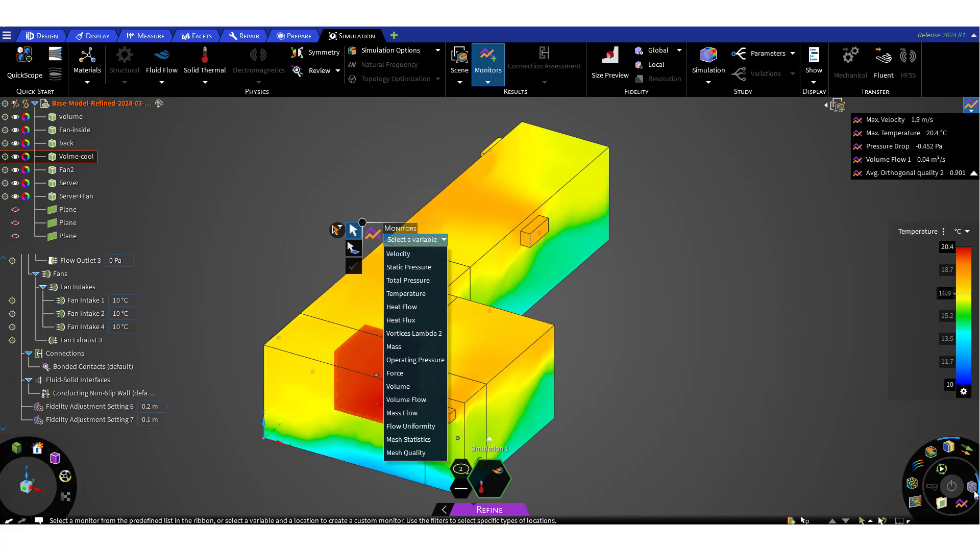
{"action": "left_click", "coordinate": [416, 454]}
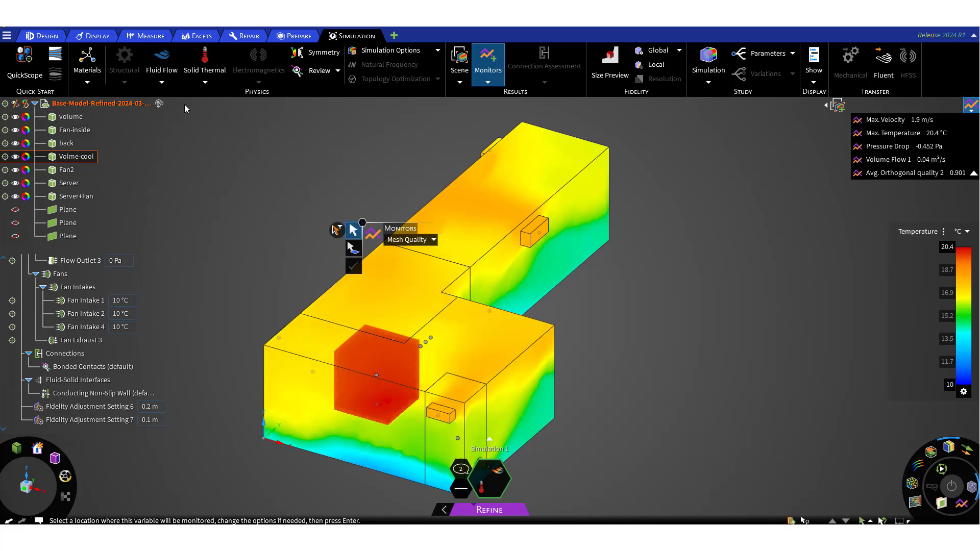
{"action": "left_click_drag", "start_coordinate": [185, 104], "coordinate": [662, 483]}
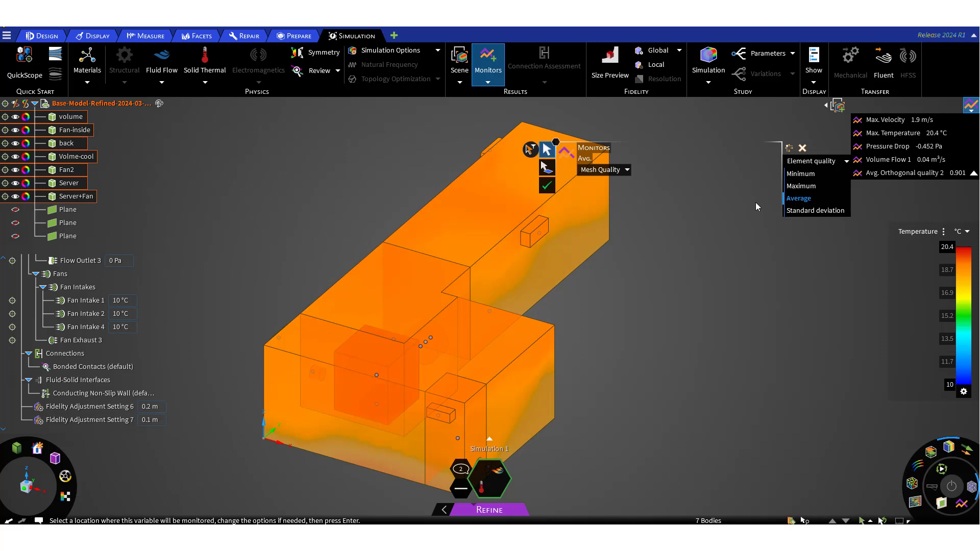
{"action": "left_click", "coordinate": [842, 161]}
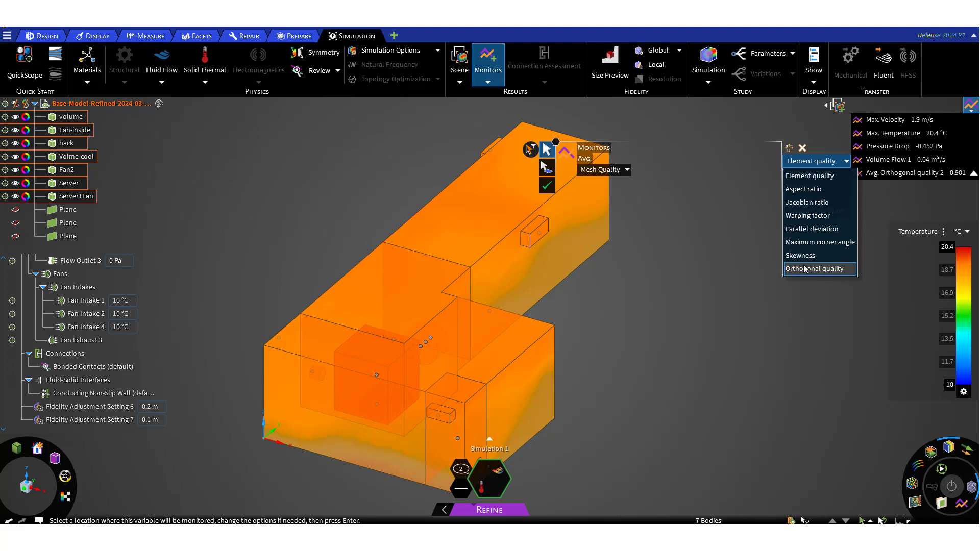
{"action": "left_click", "coordinate": [804, 189]}
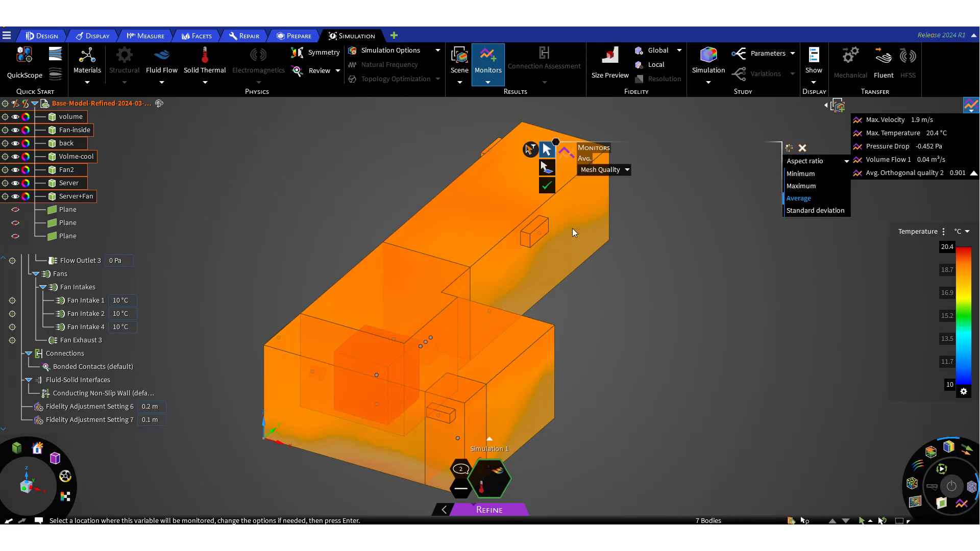
{"action": "key", "text": "Return"}
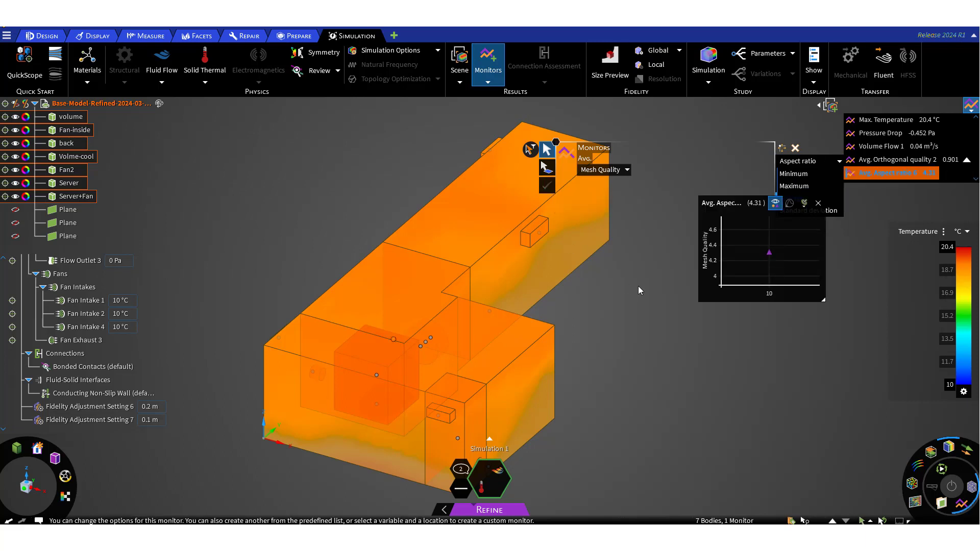
Step: Check the average and minimum aspect ratio on the monitor chart, switch the statistic to Maximum, and close the chart
{"action": "left_click_drag", "start_coordinate": [710, 209], "coordinate": [609, 224]}
{"action": "mouse_move", "coordinate": [668, 270]}
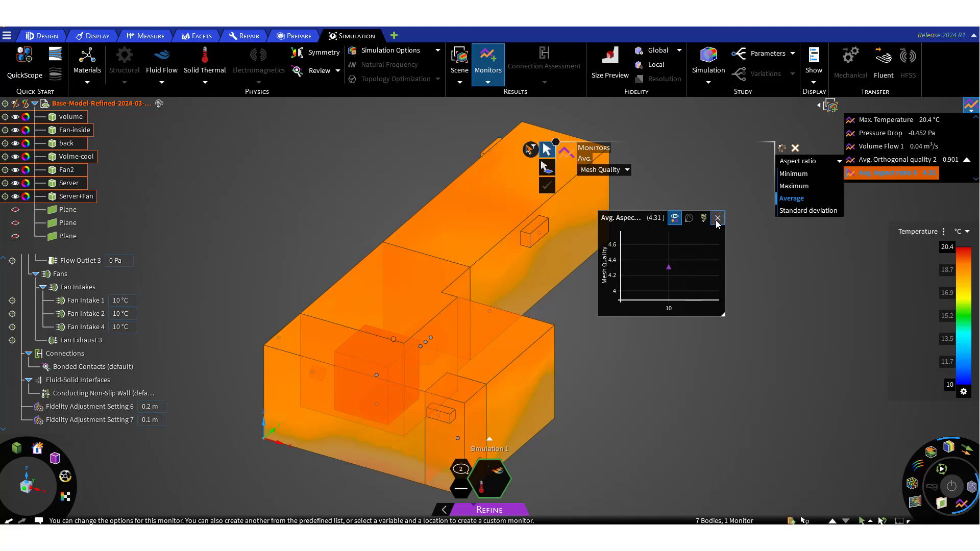
{"action": "left_click", "coordinate": [791, 174]}
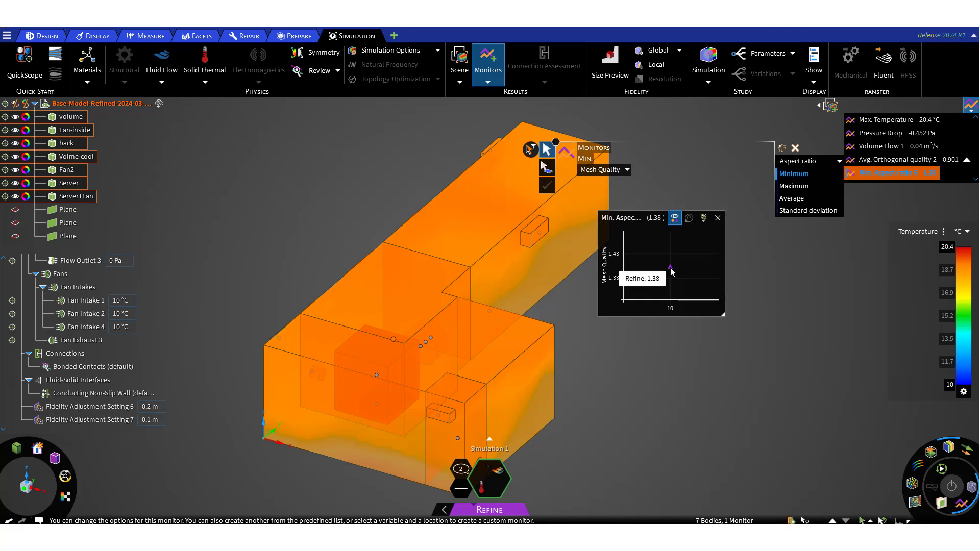
{"action": "key", "text": "Down"}
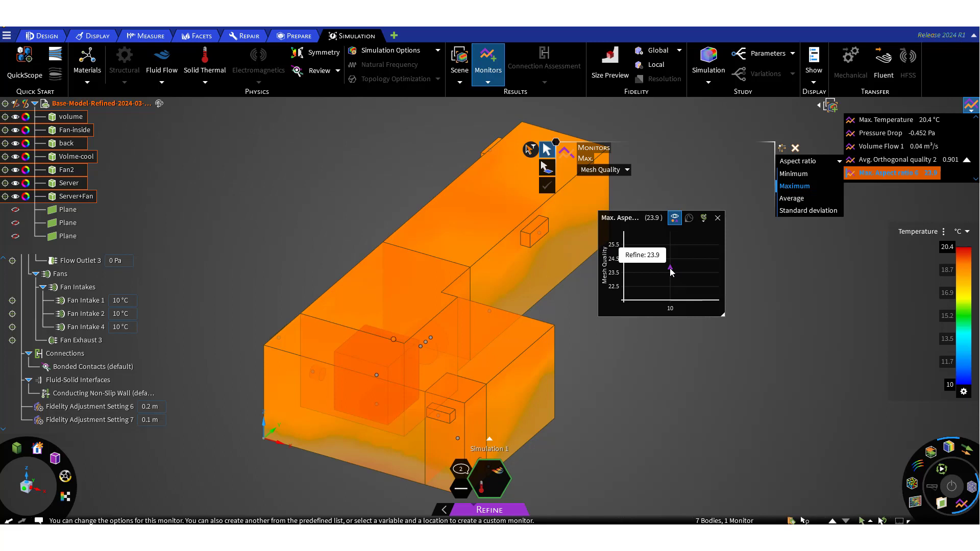
{"action": "left_click", "coordinate": [717, 218]}
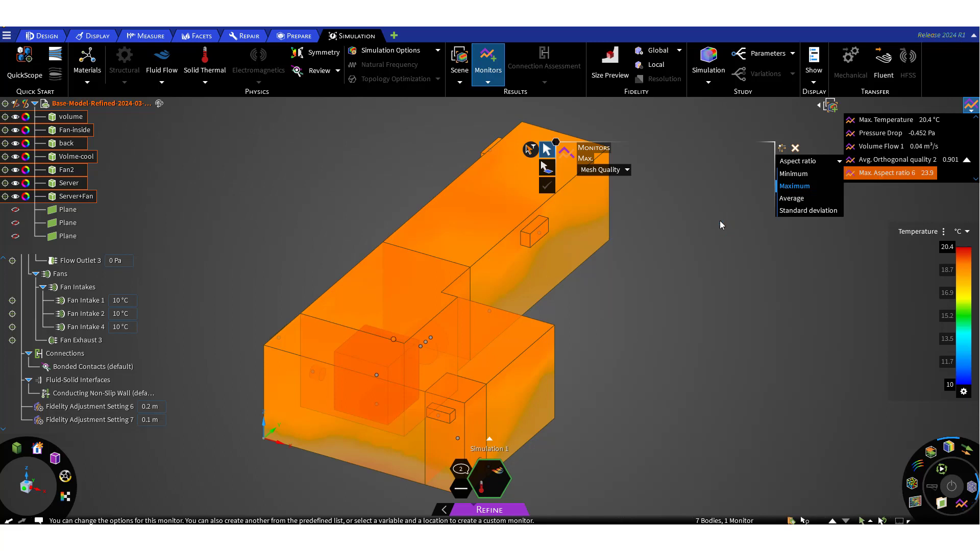
Step: Change the maximum aspect ratio monitor's metric to Orthogonal quality and finish editing the monitor
{"action": "left_click", "coordinate": [803, 161]}
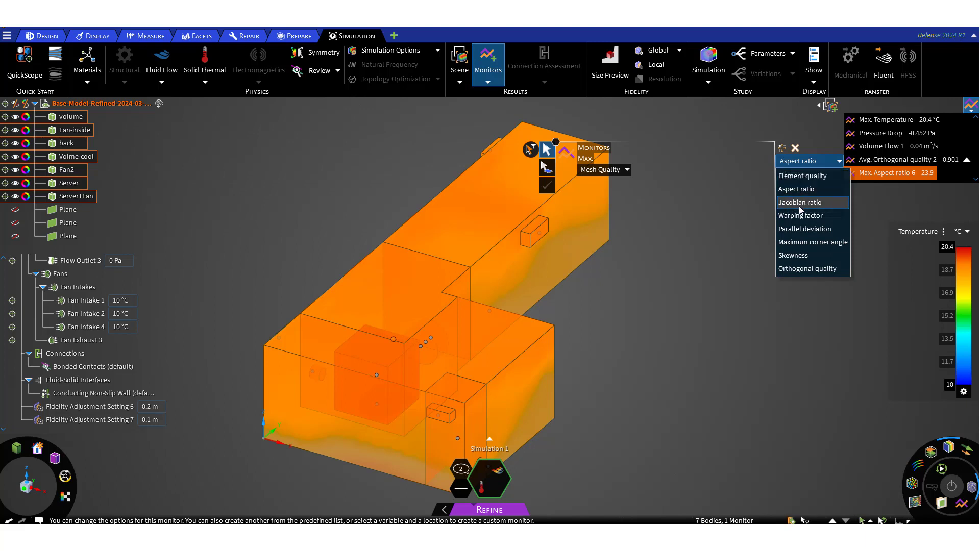
{"action": "left_click", "coordinate": [799, 270]}
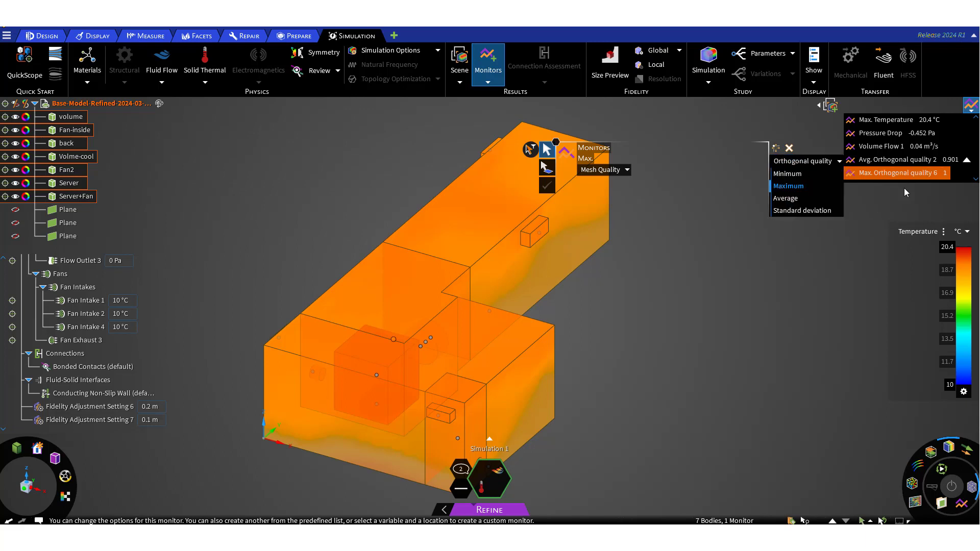
{"action": "left_click", "coordinate": [788, 148]}
{"action": "left_click", "coordinate": [695, 155]}
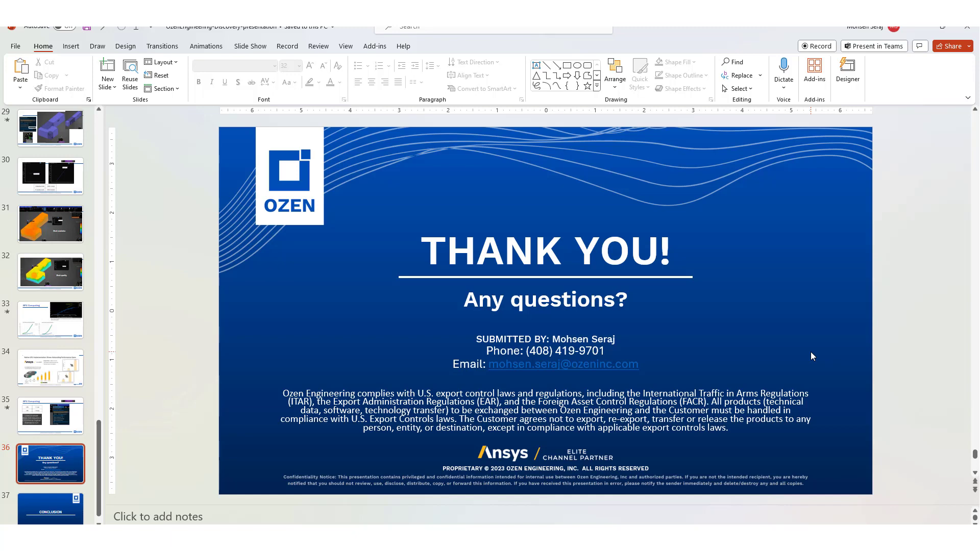
Step: Return from PowerPoint to Ansys Discovery and review the available meshing methods and LiveGX solver processor choices in the simulation options
{"action": "left_click", "coordinate": [918, 29]}
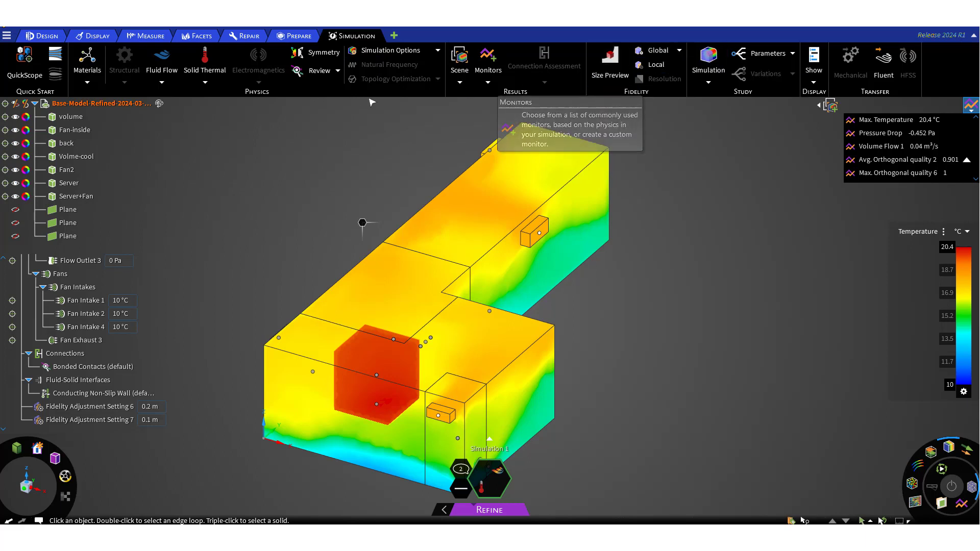
{"action": "left_click", "coordinate": [438, 51]}
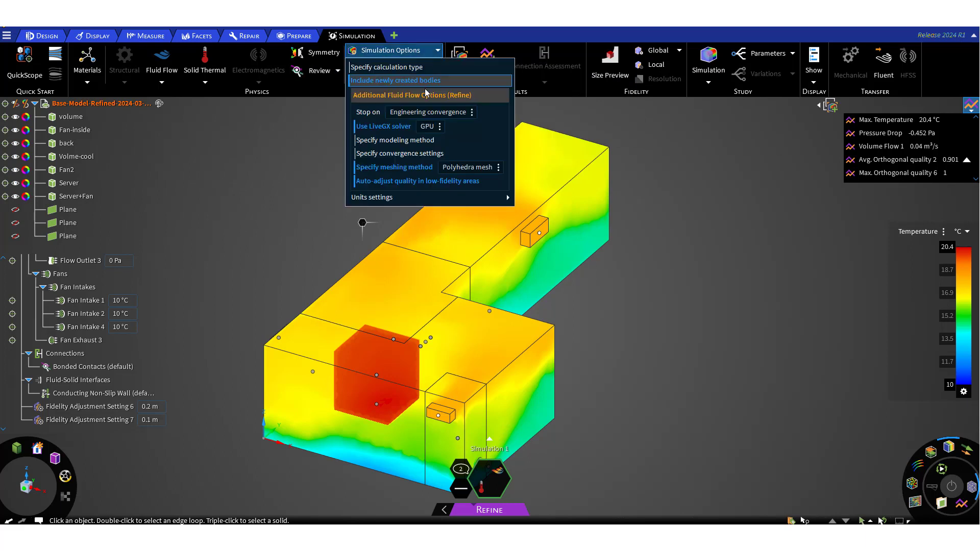
{"action": "left_click", "coordinate": [499, 167]}
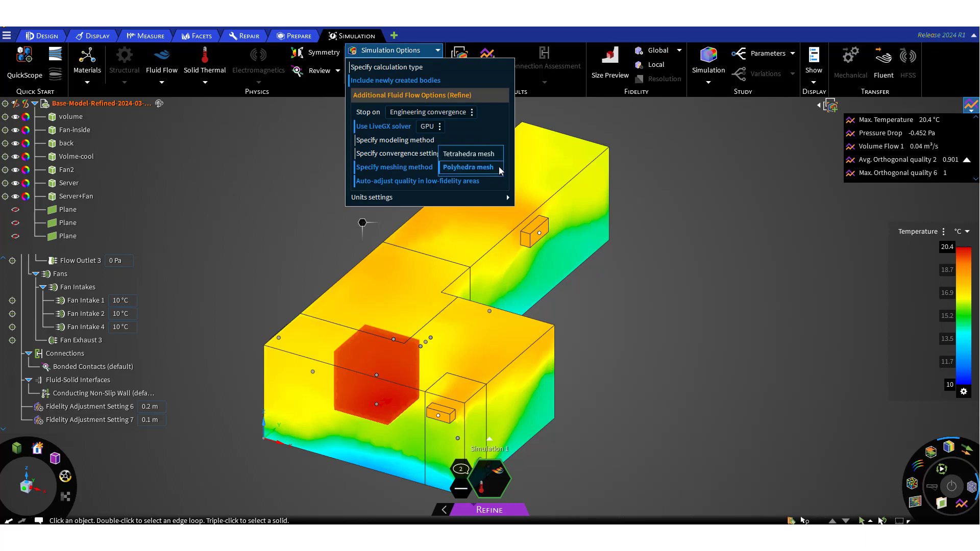
{"action": "left_click", "coordinate": [498, 123]}
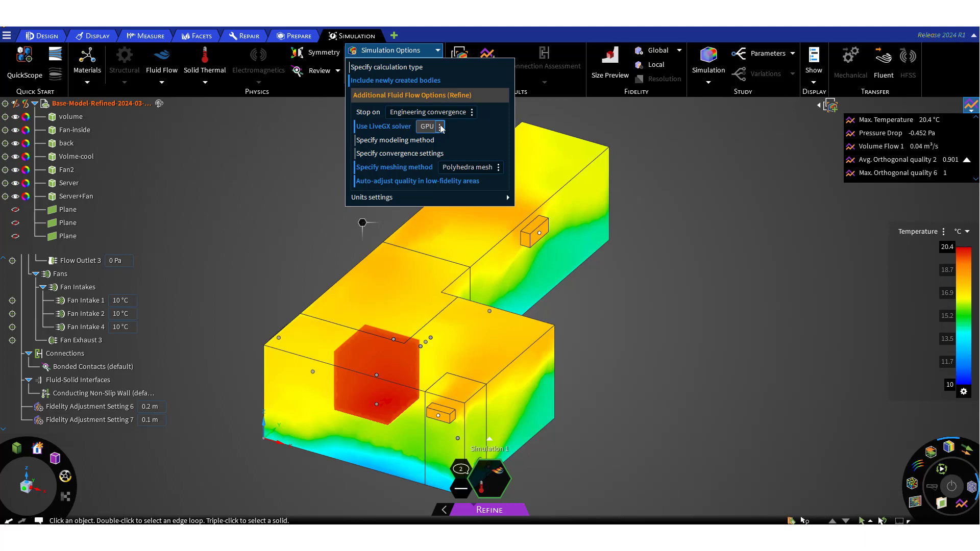
{"action": "left_click", "coordinate": [440, 126]}
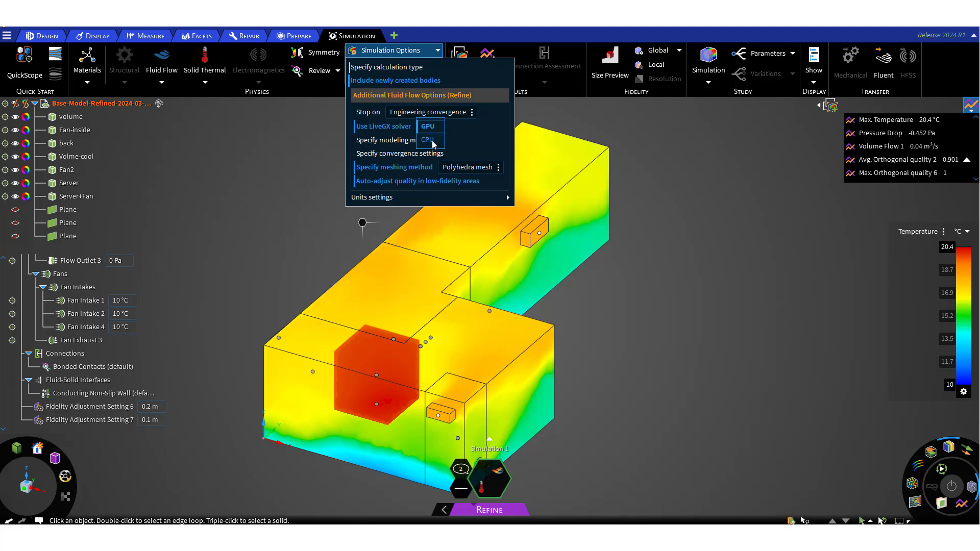
{"action": "left_click", "coordinate": [700, 143]}
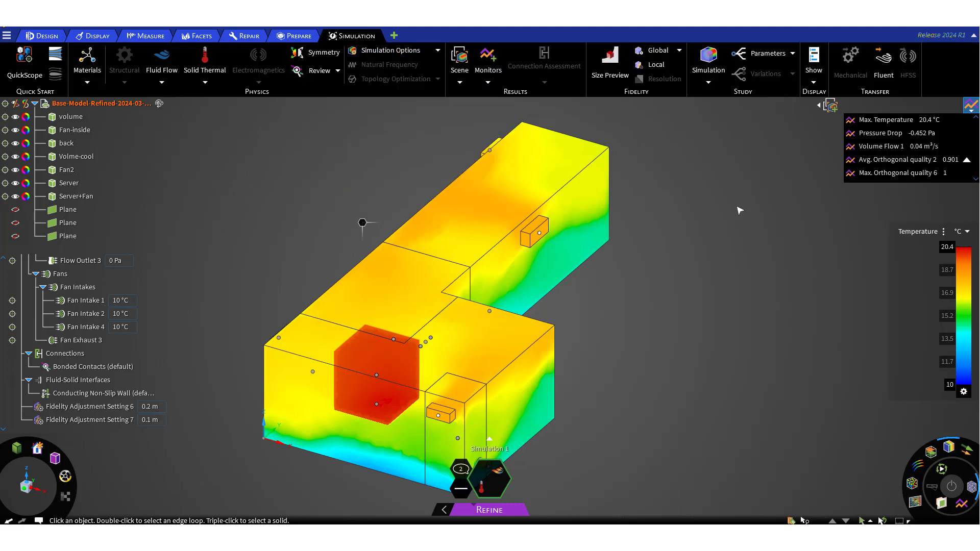